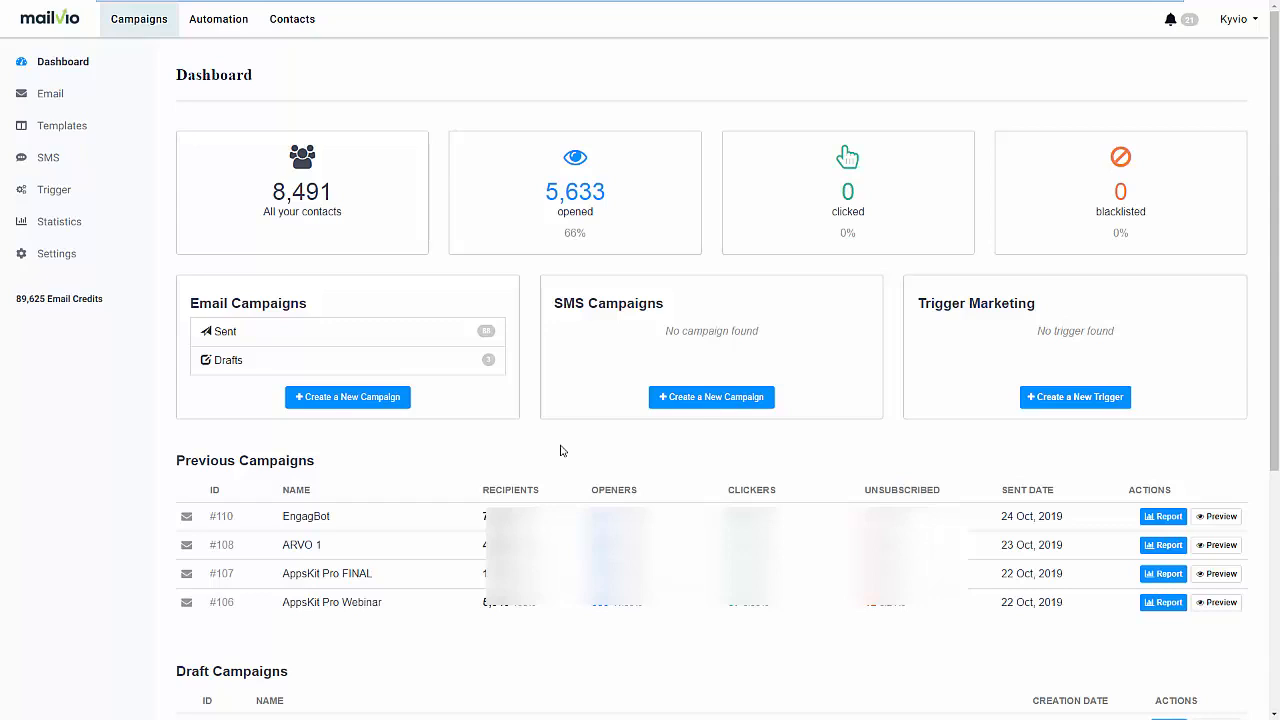
Go to the contact lists and look through the available list folders
click(320, 34)
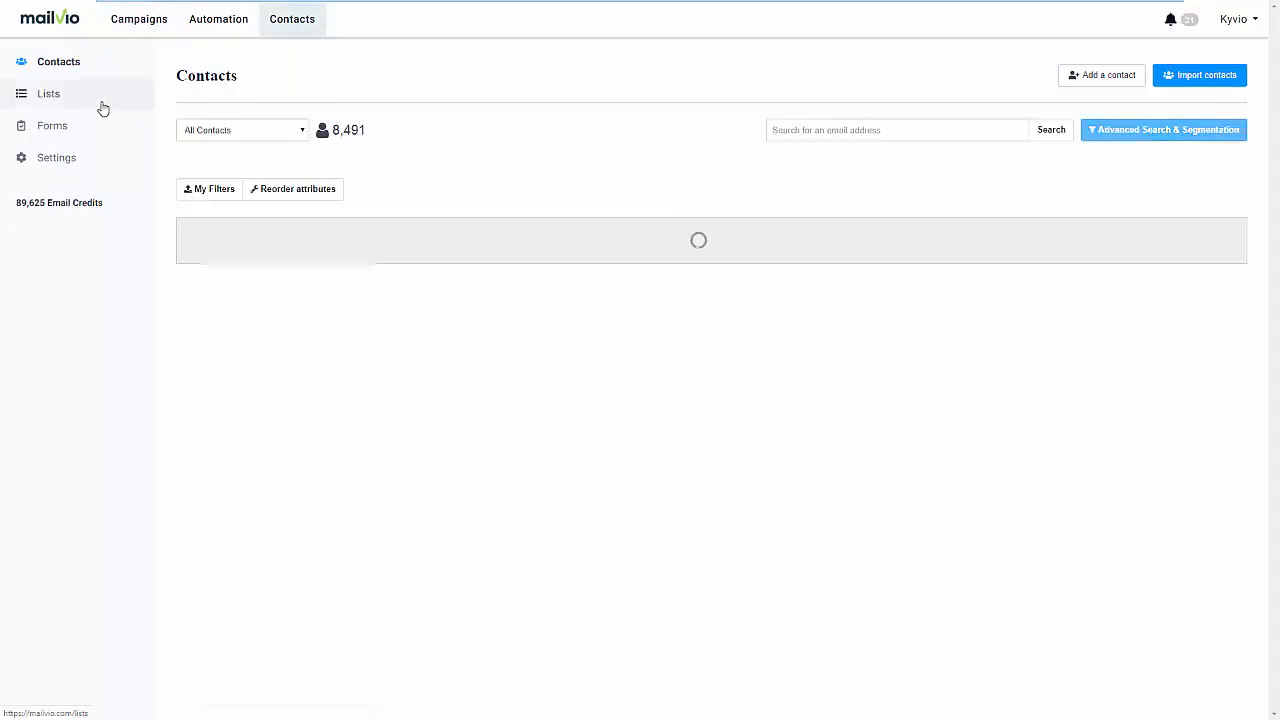
click(92, 104)
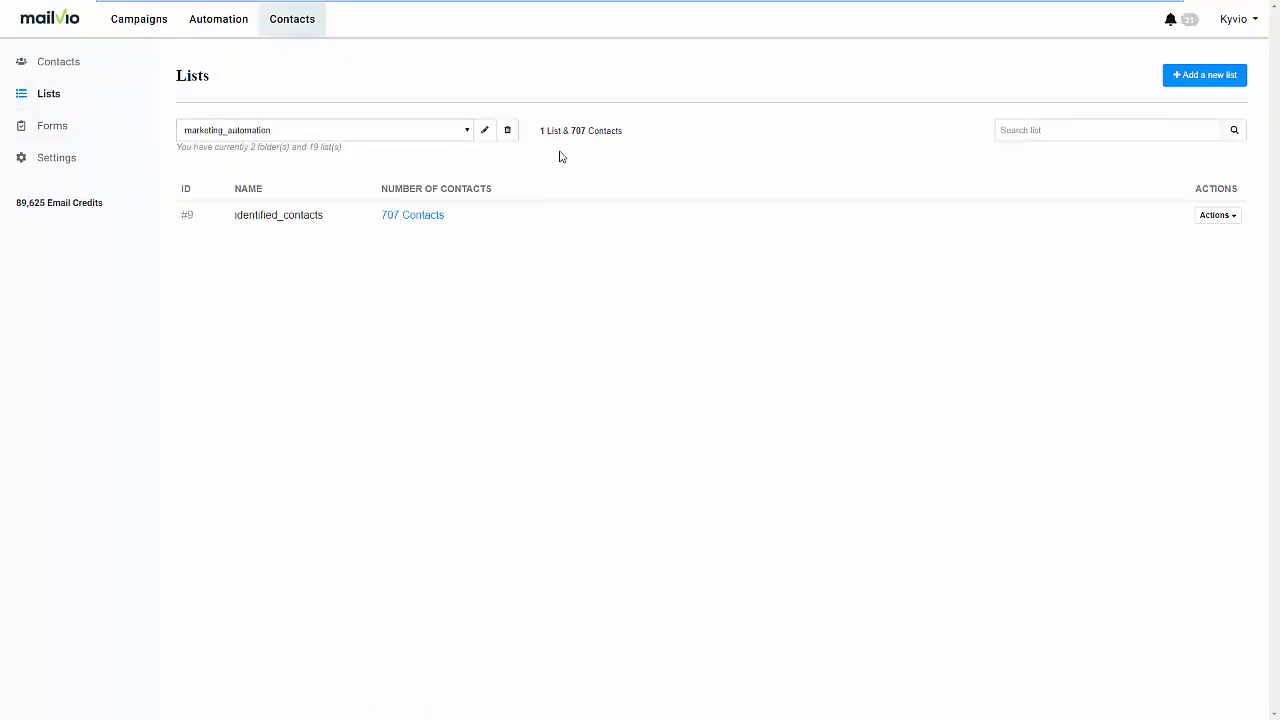
click(466, 131)
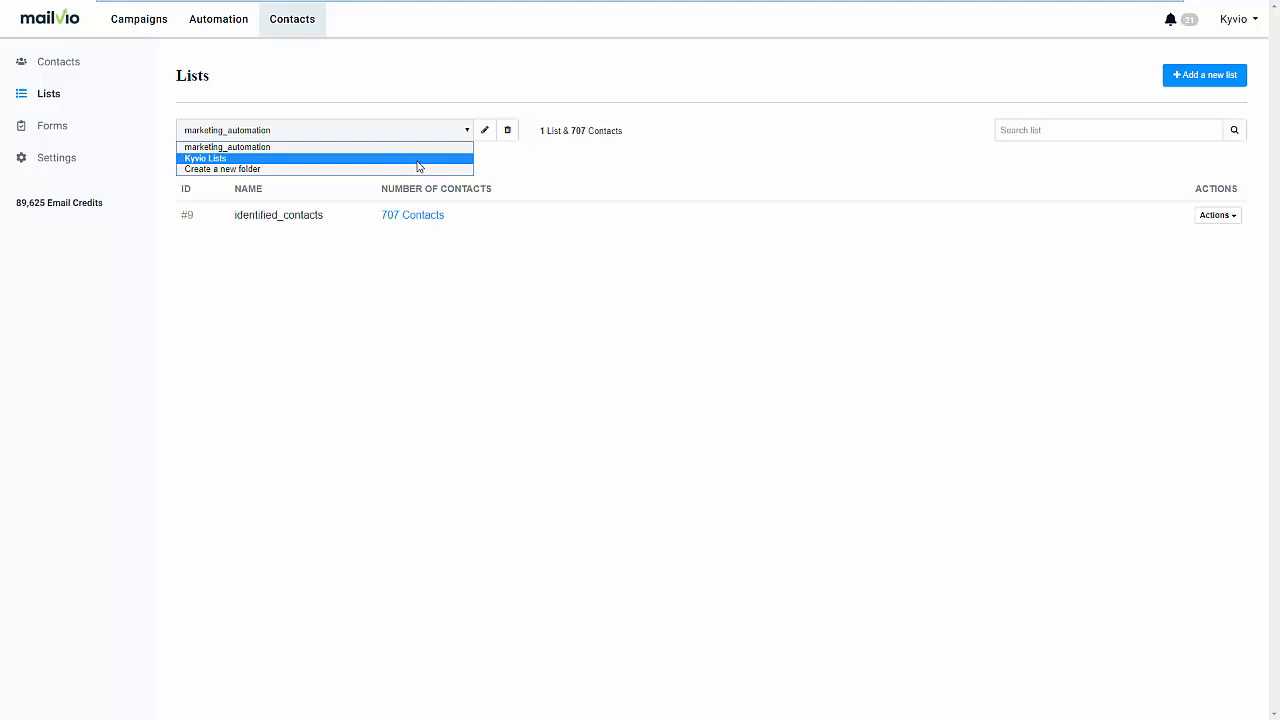
click(516, 172)
Create an empty contact list named "Live Demo"
click(1185, 80)
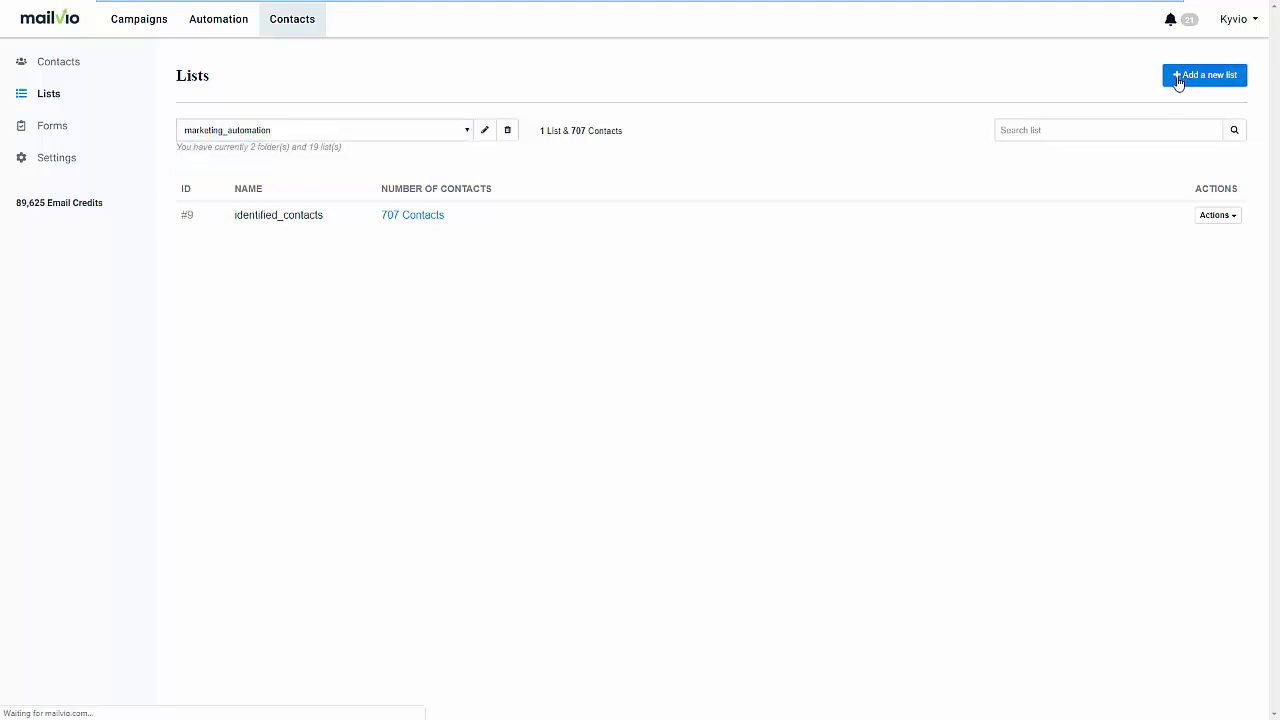
click(283, 201)
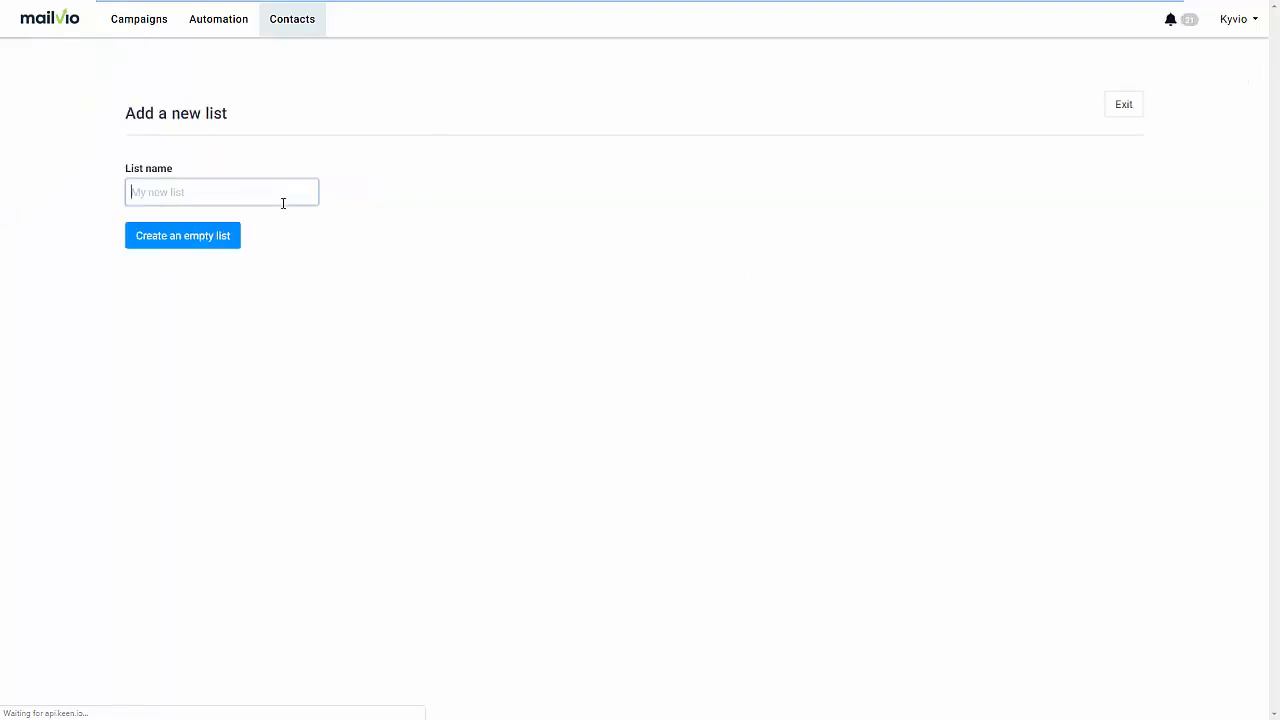
text(Live )
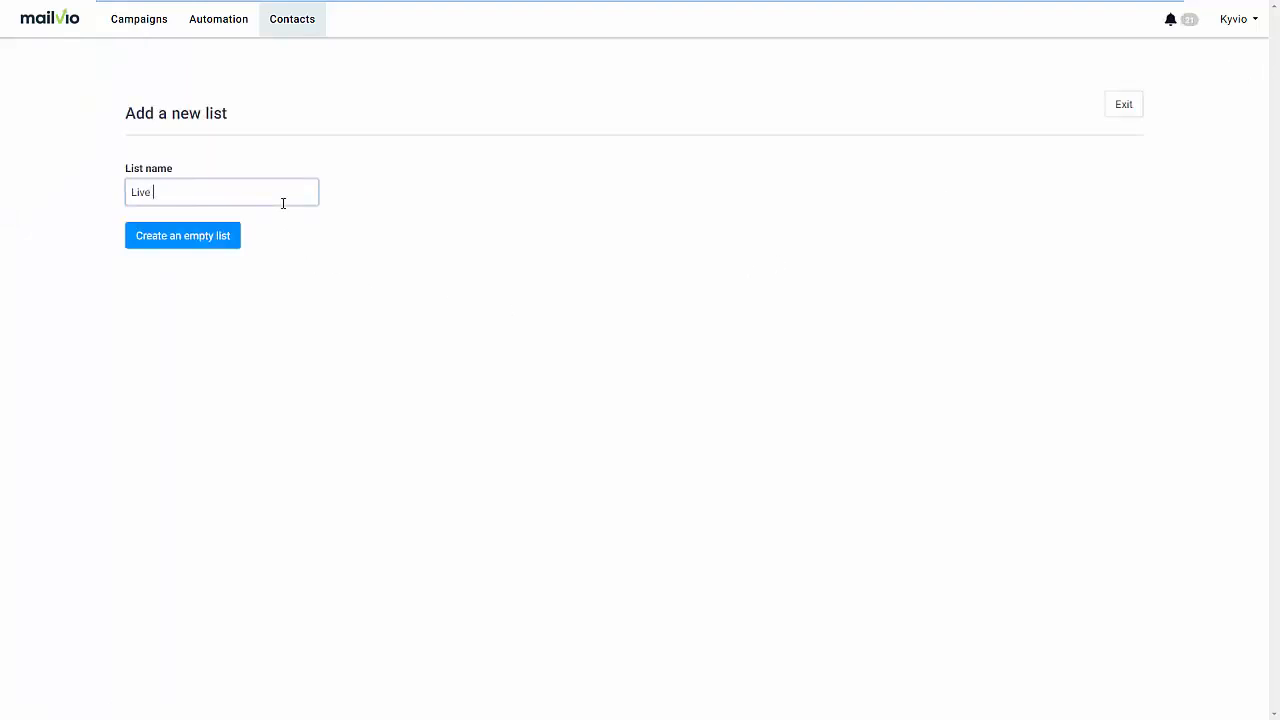
text(Demo)
click(200, 242)
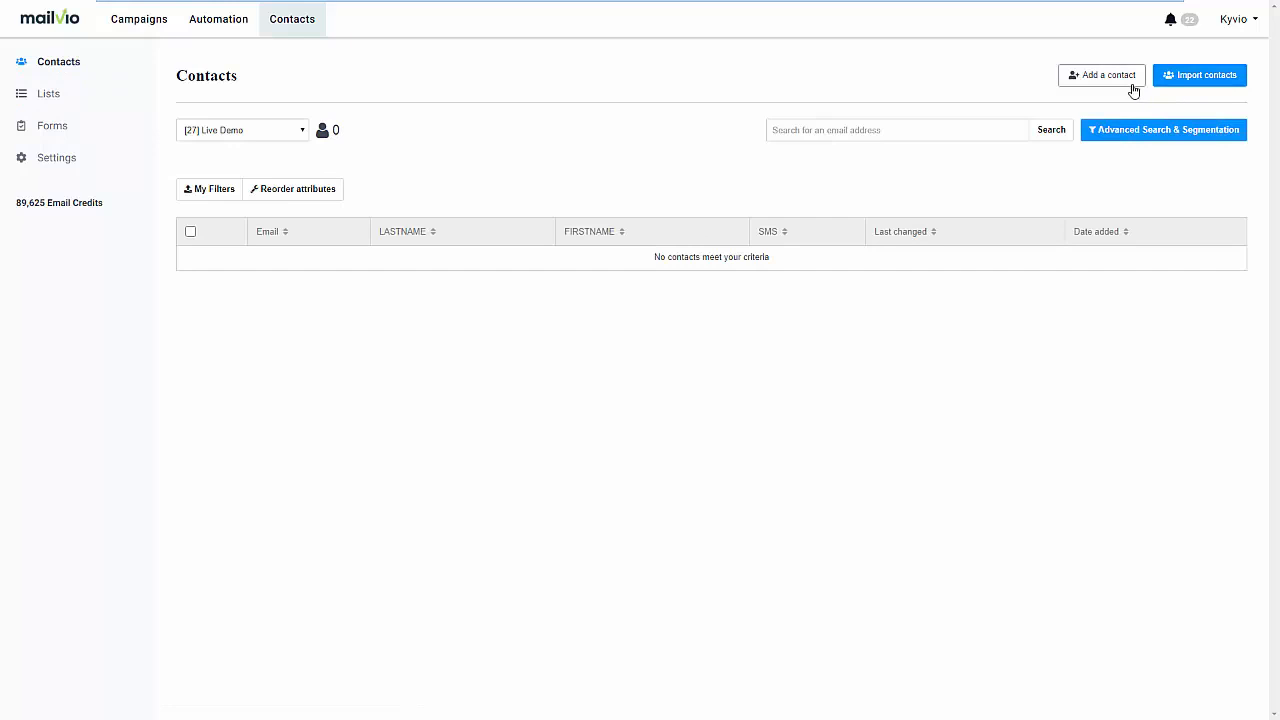
Look at the contact import options, the full contact table and the subscription forms page
click(1195, 84)
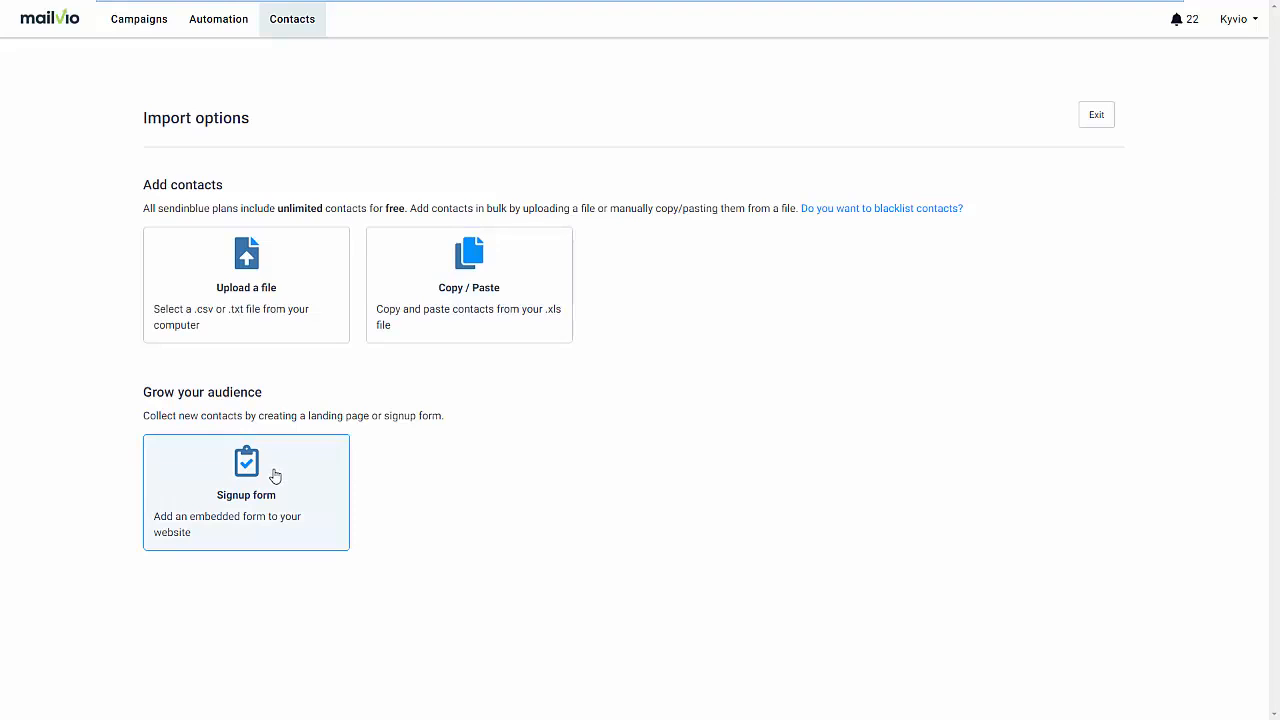
click(294, 30)
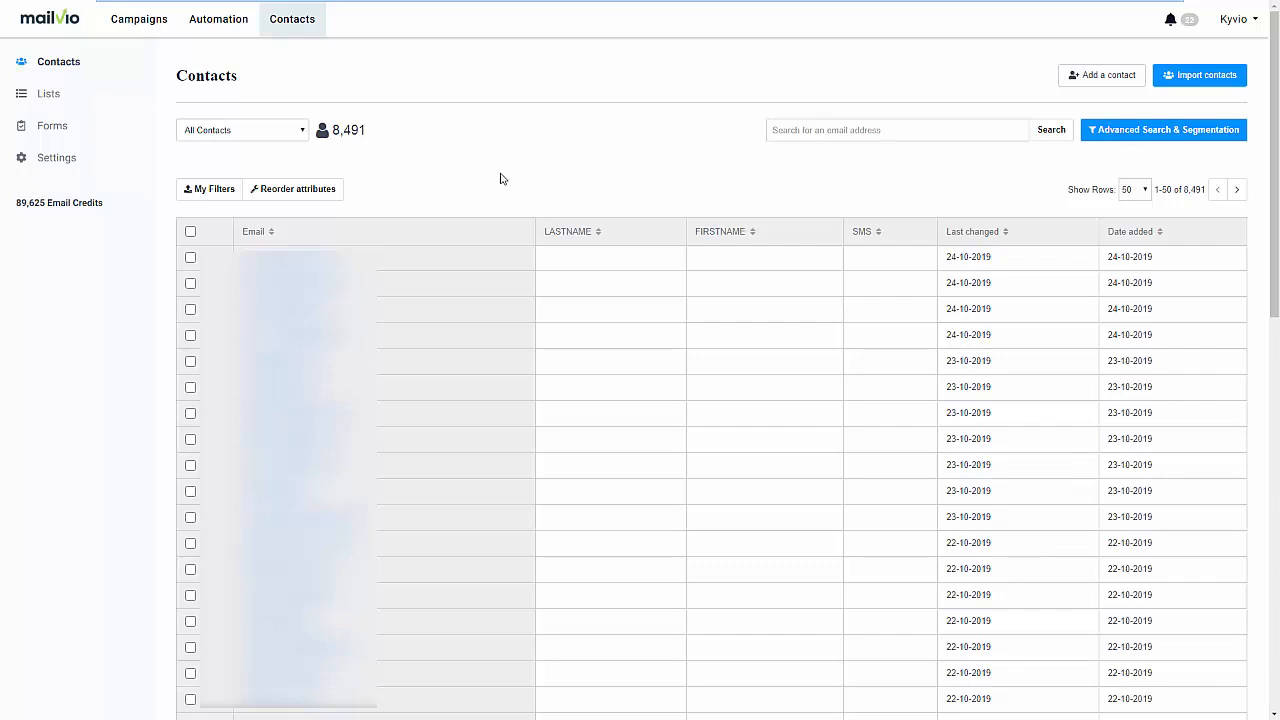
click(102, 128)
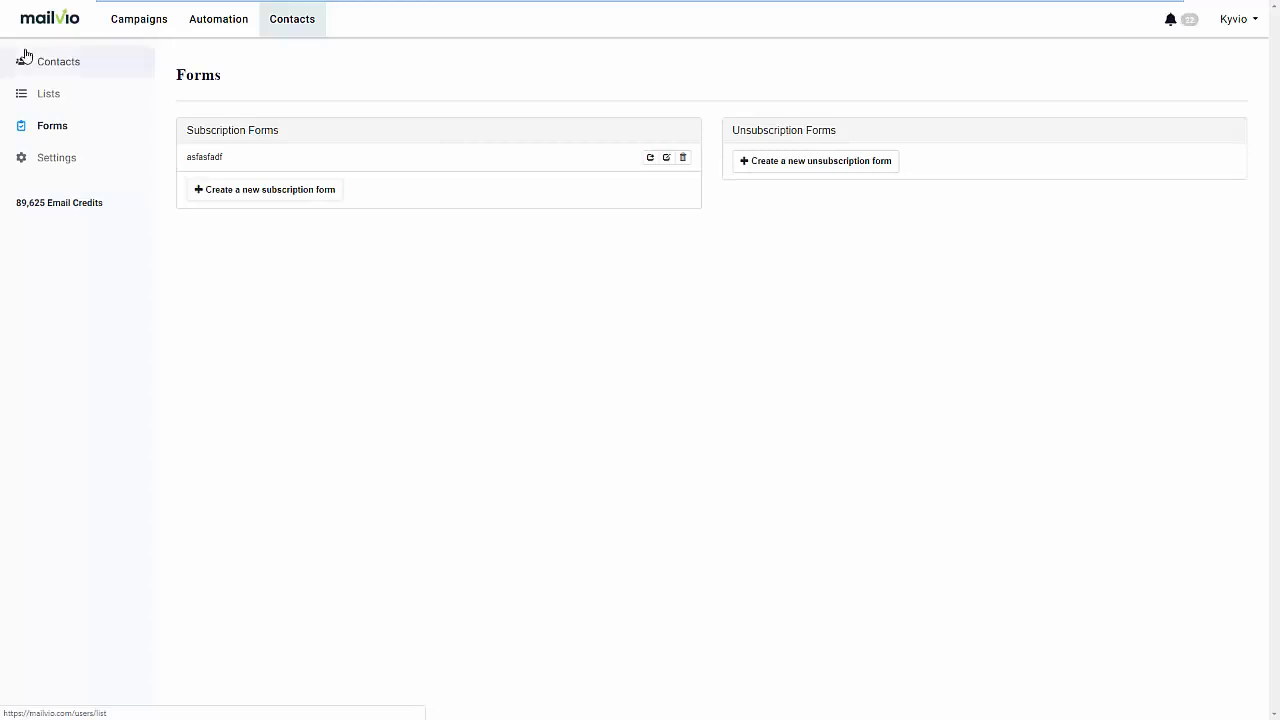
Create a new automation workflow from the Page Visit template and proceed to its setup
click(211, 27)
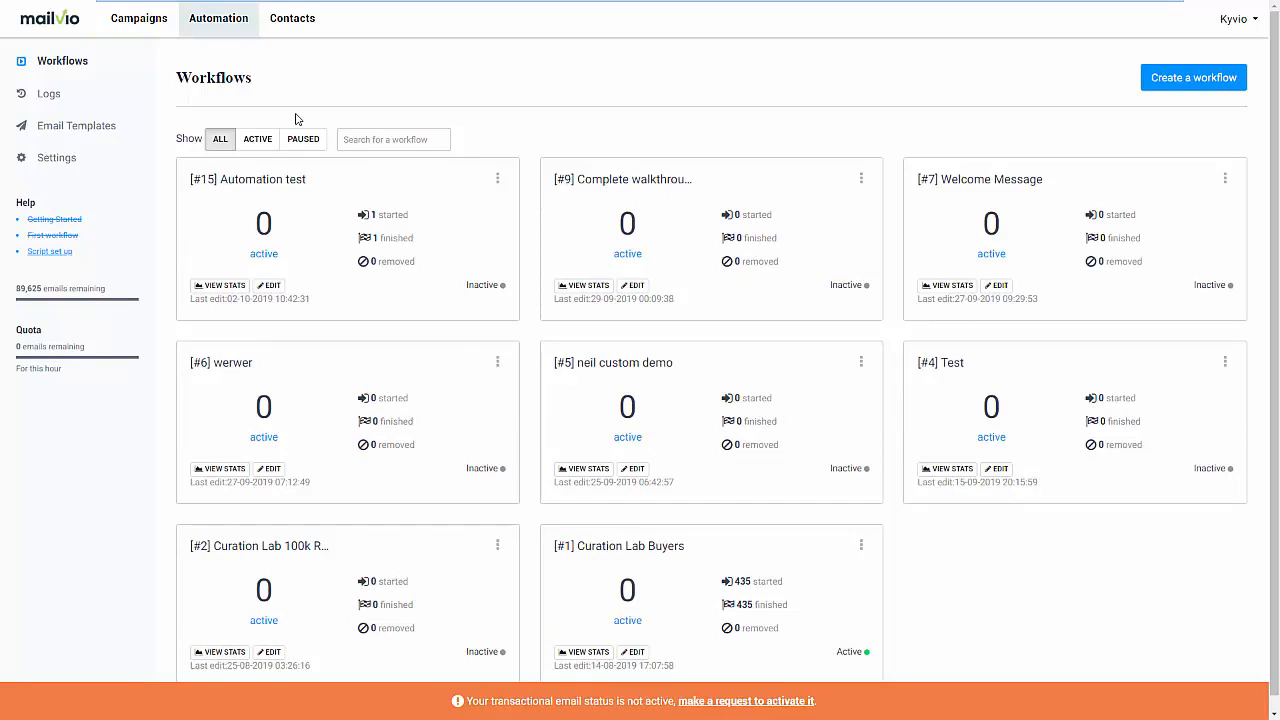
click(1155, 80)
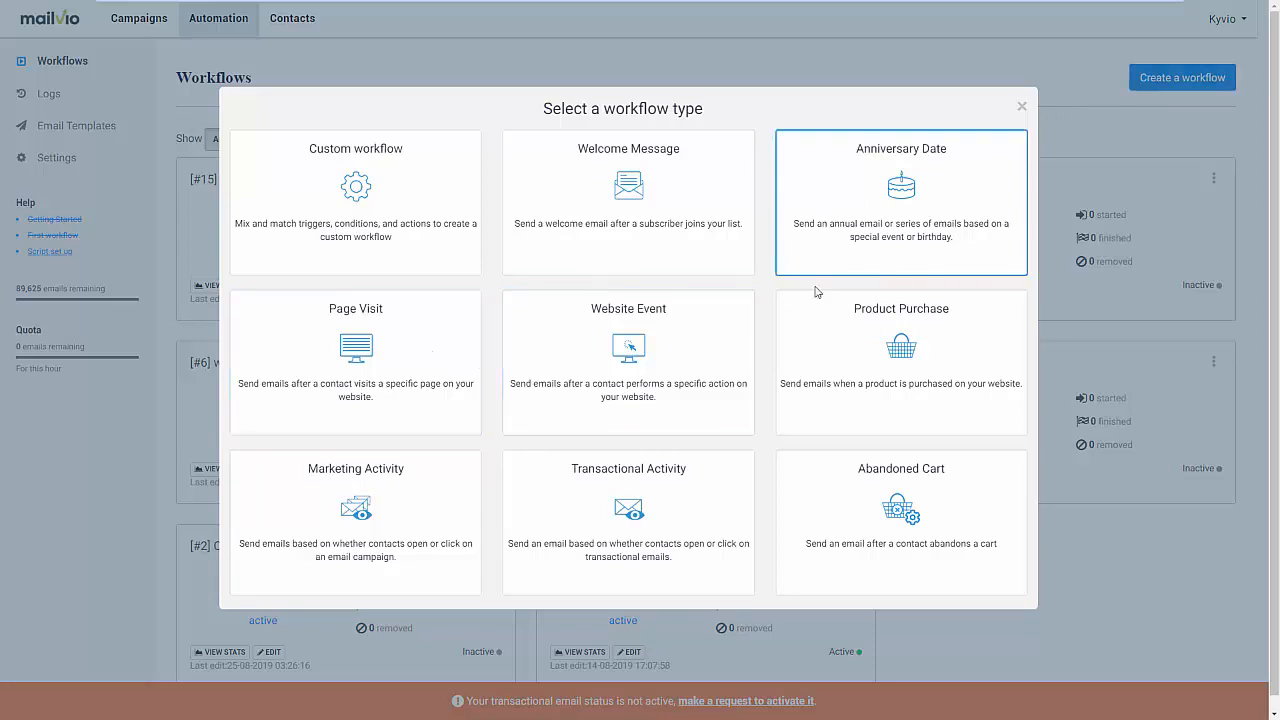
click(388, 410)
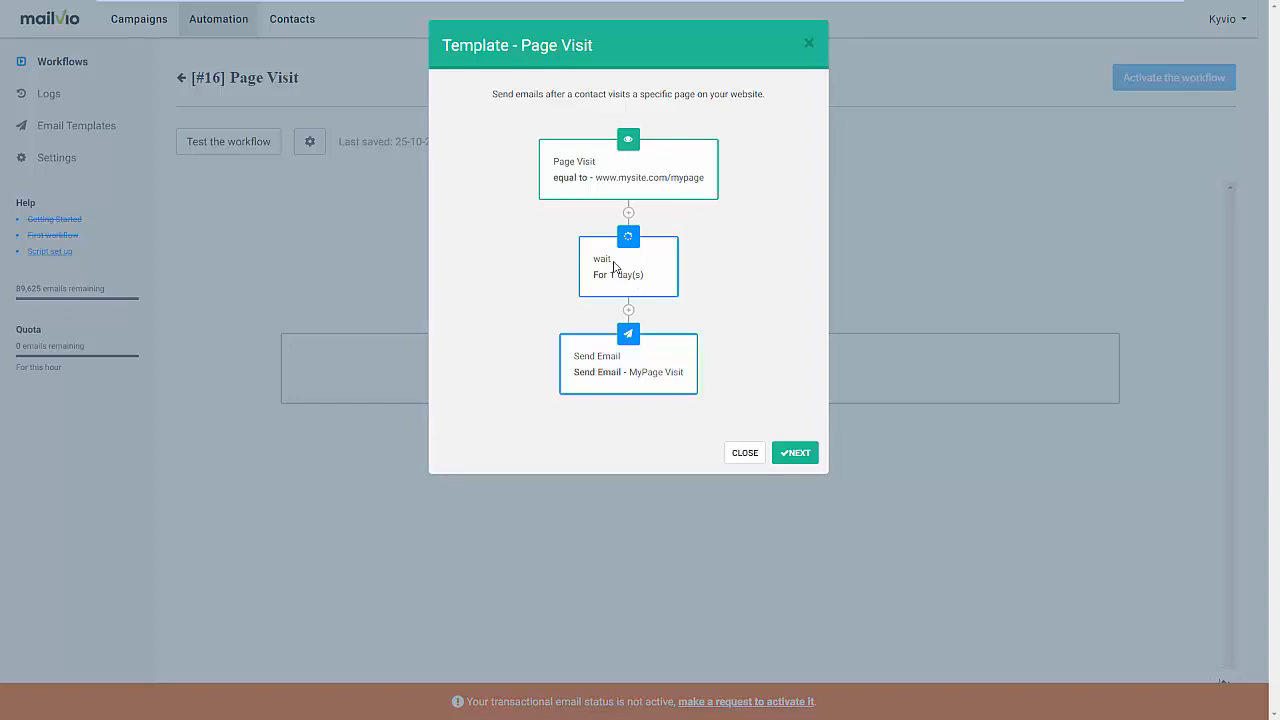
click(806, 460)
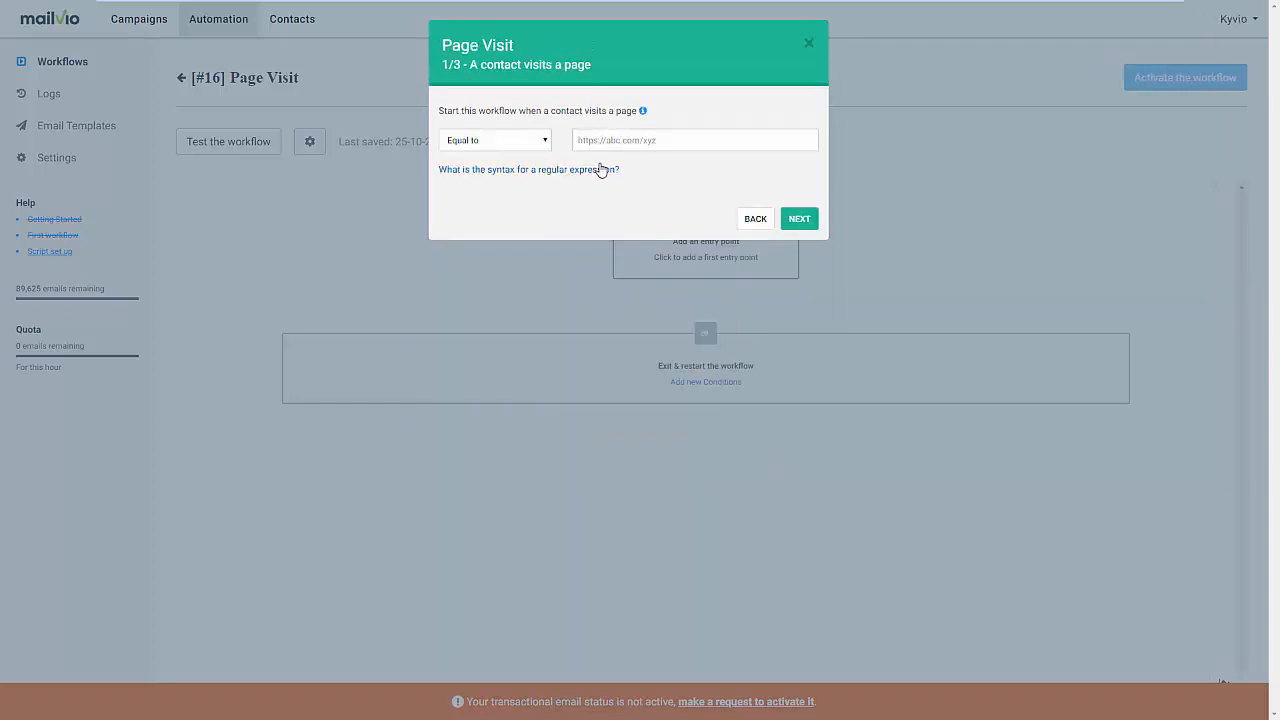
click(631, 141)
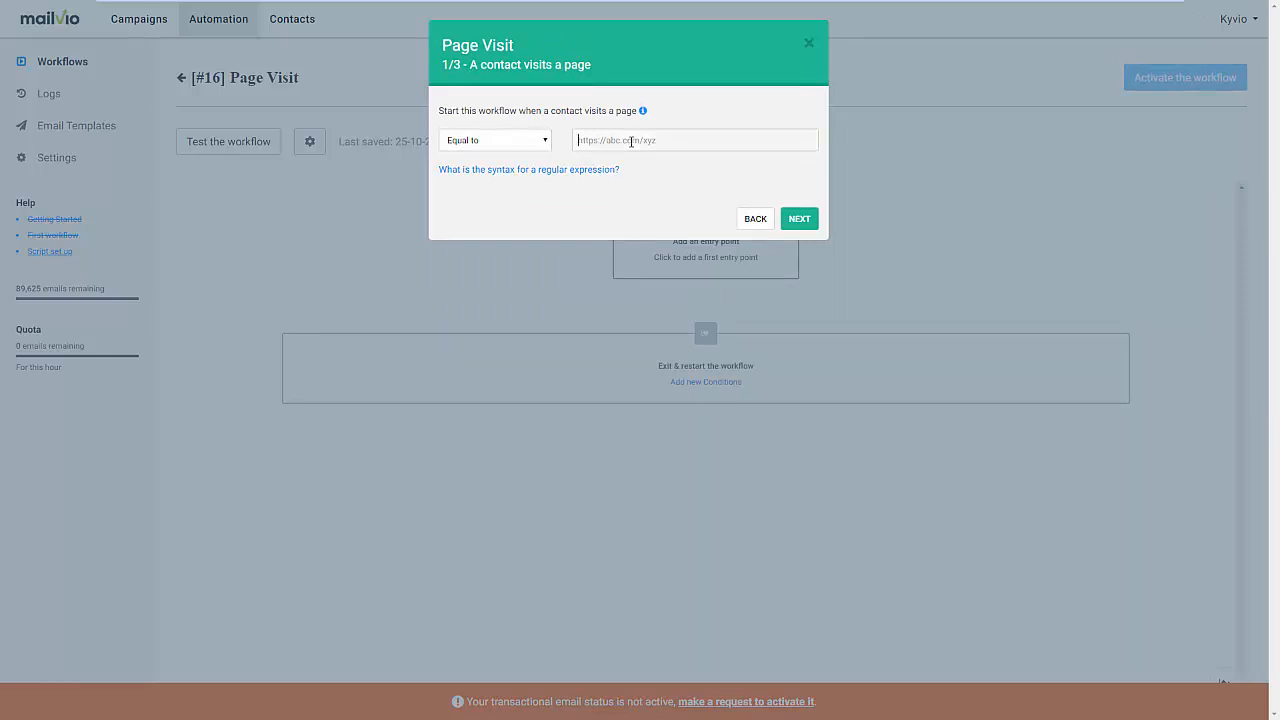
text(https://mailvio.com)
click(821, 219)
click(811, 220)
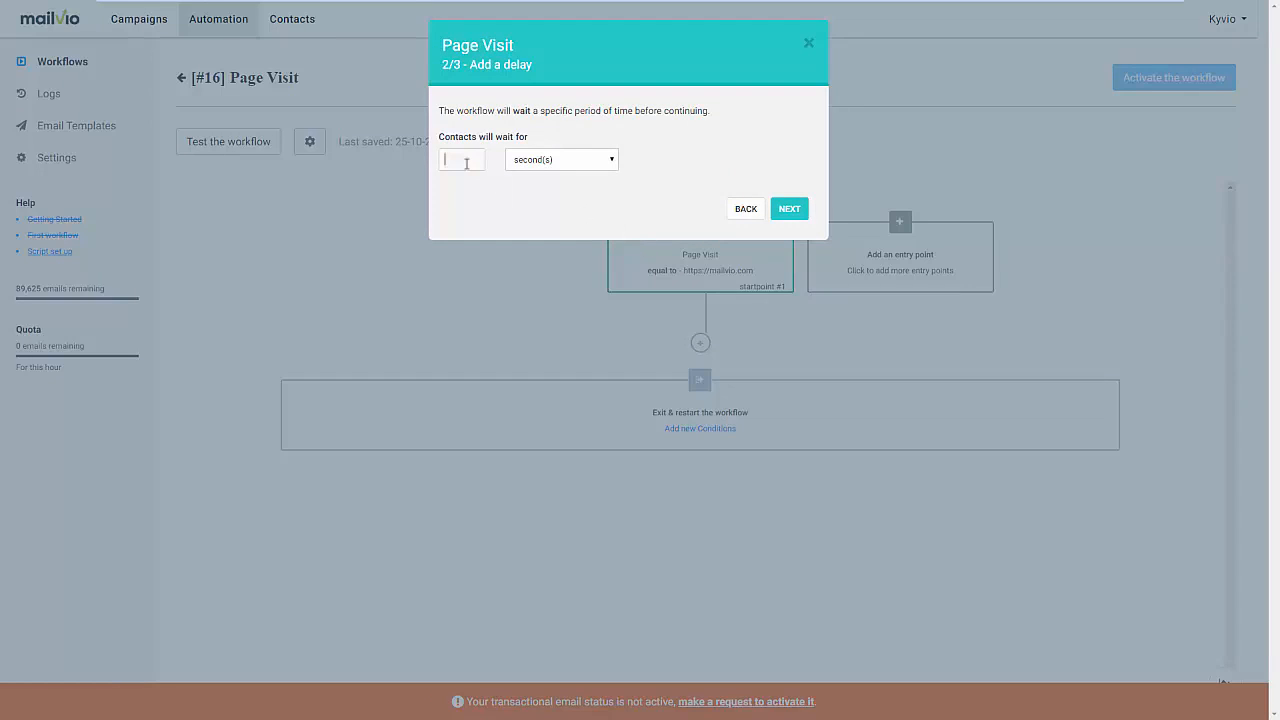
Set the workflow's delay to 2 hours
text(2)
click(571, 165)
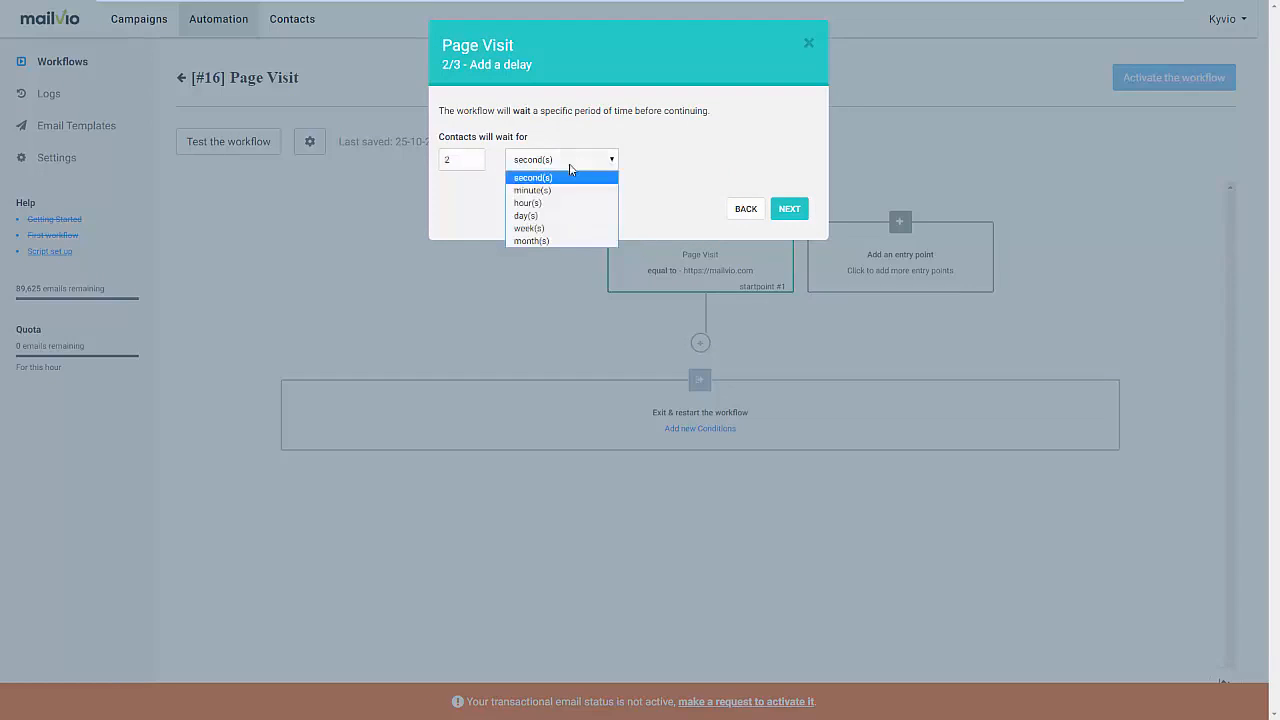
click(566, 203)
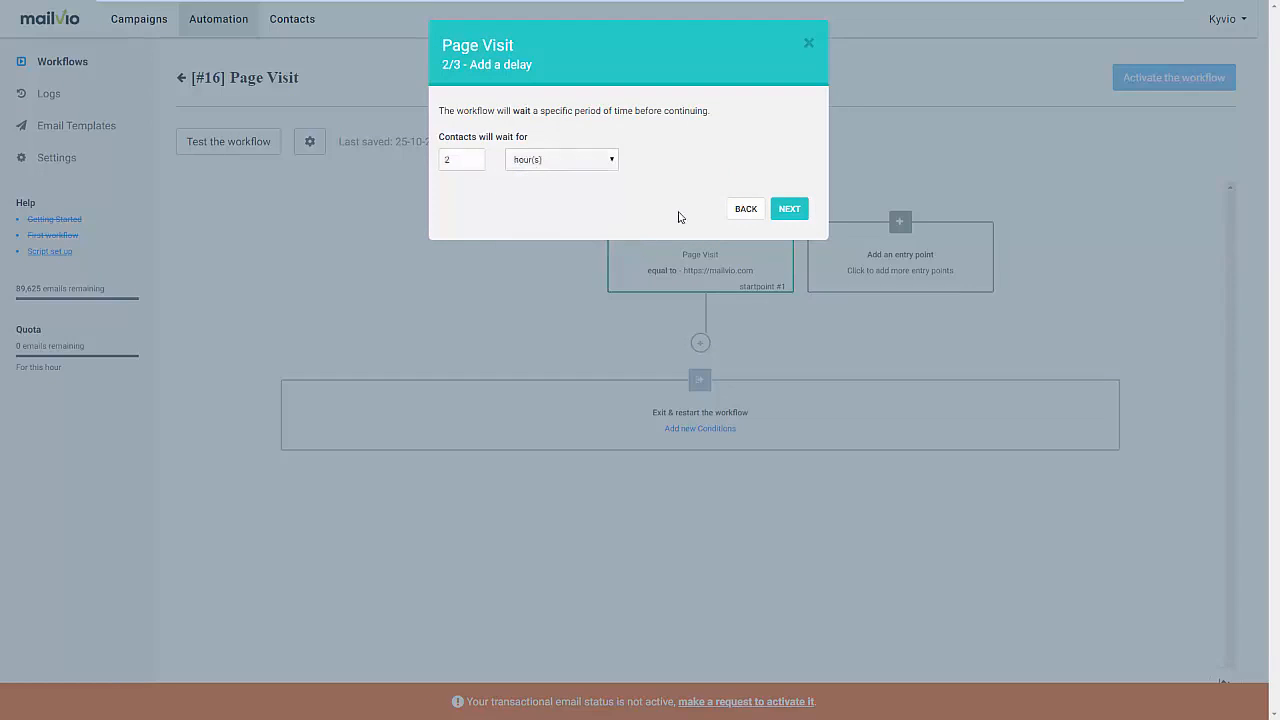
click(777, 210)
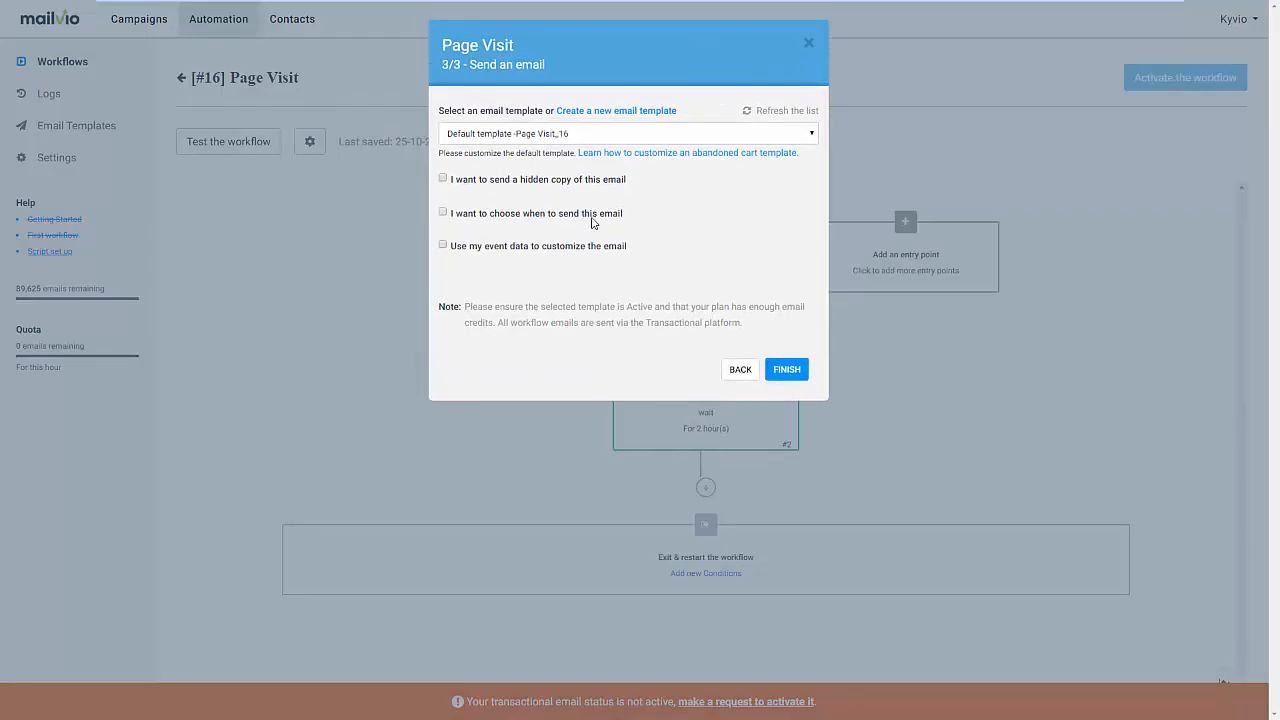
click(528, 134)
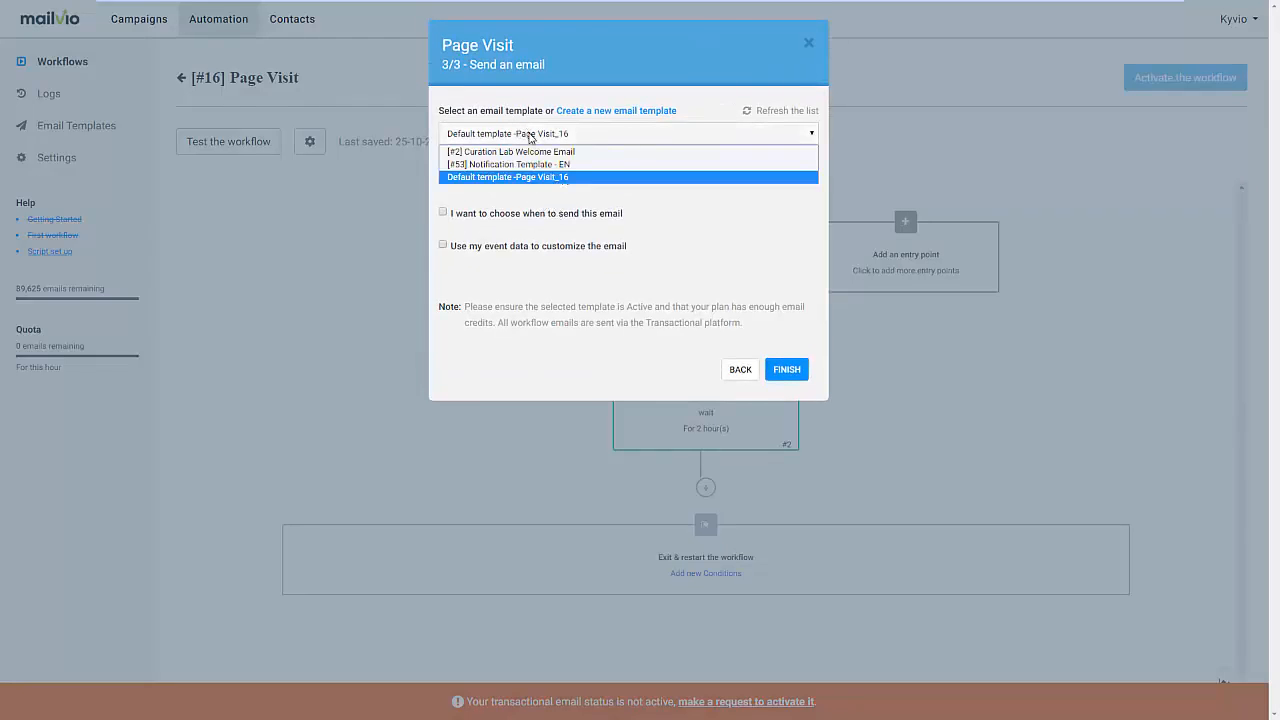
click(530, 137)
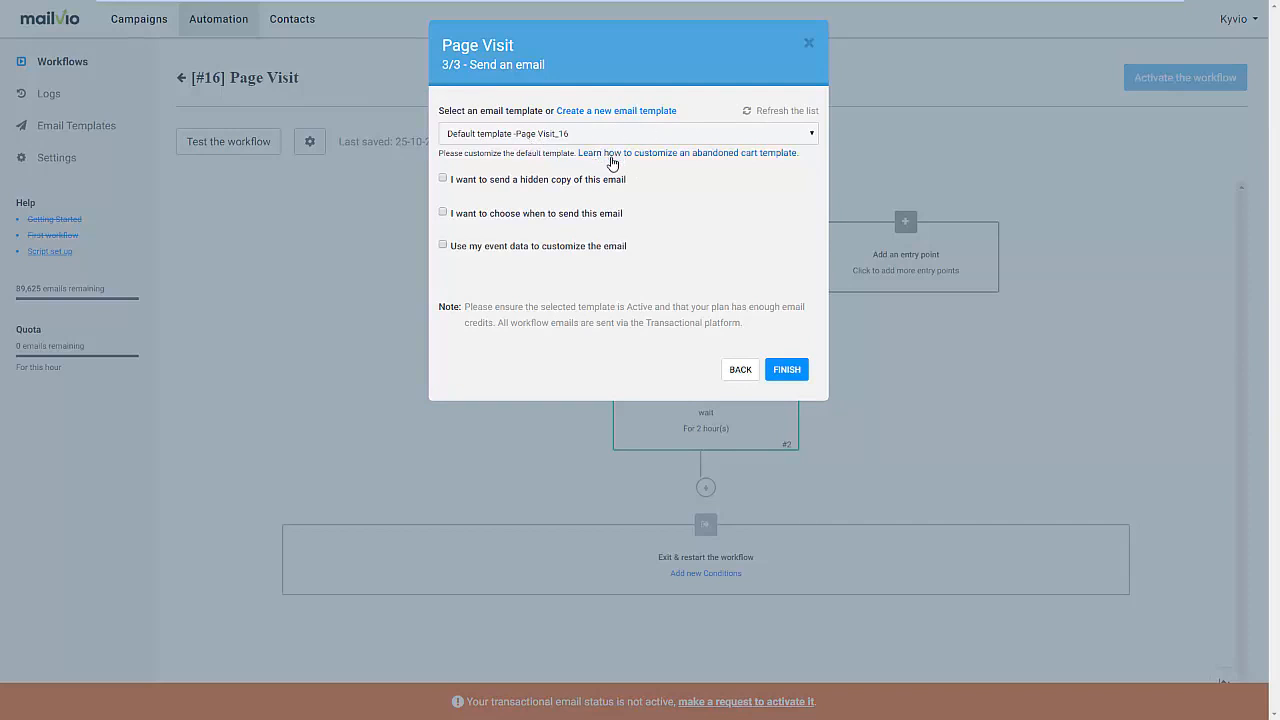
click(442, 214)
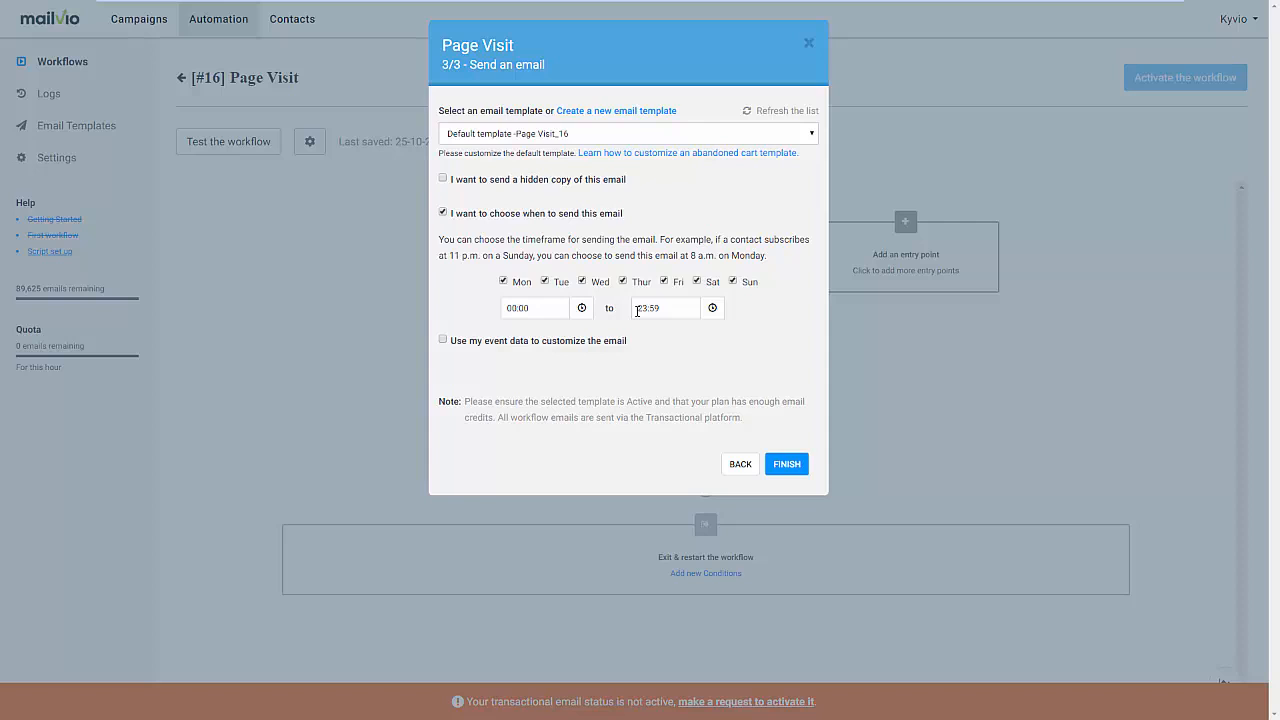
click(444, 341)
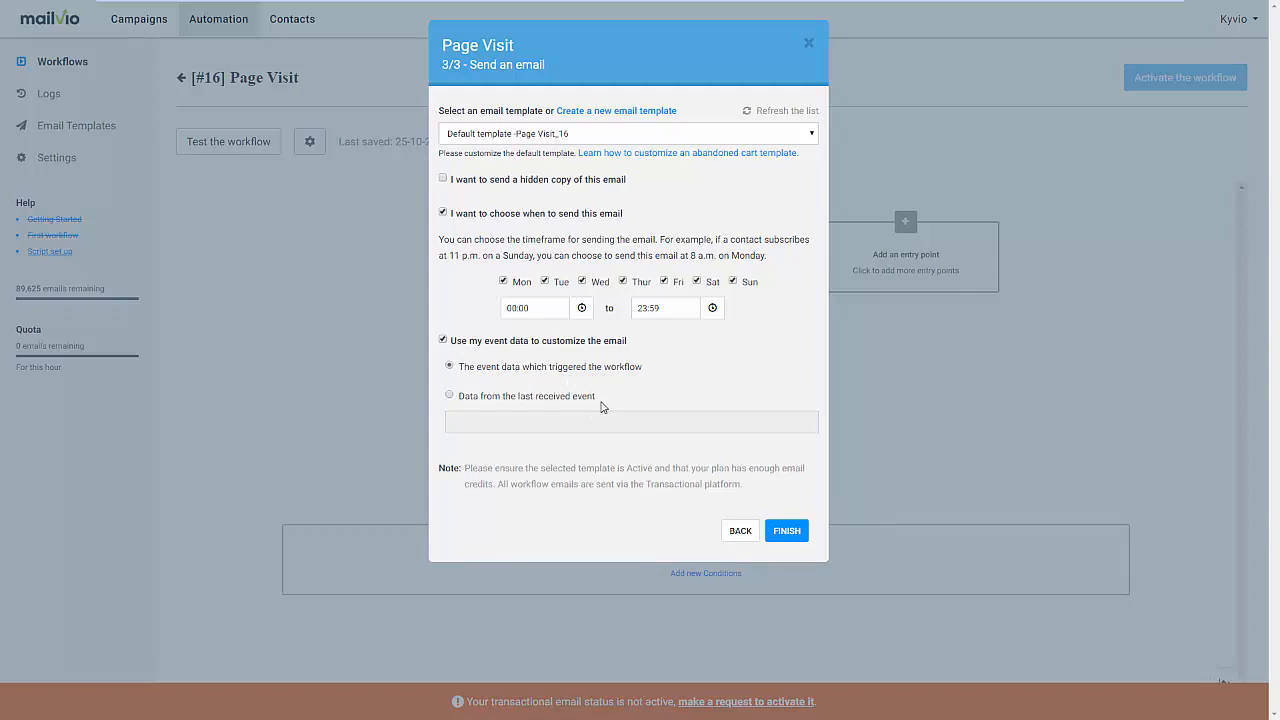
click(443, 341)
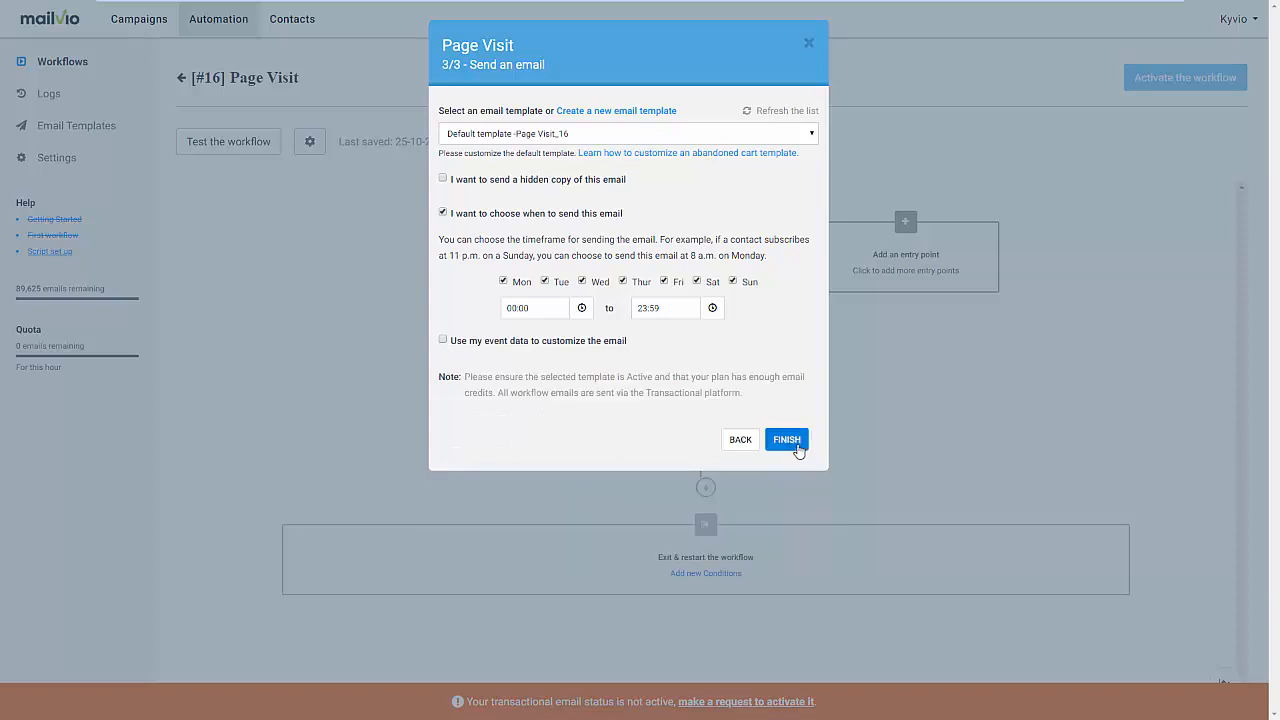
click(443, 212)
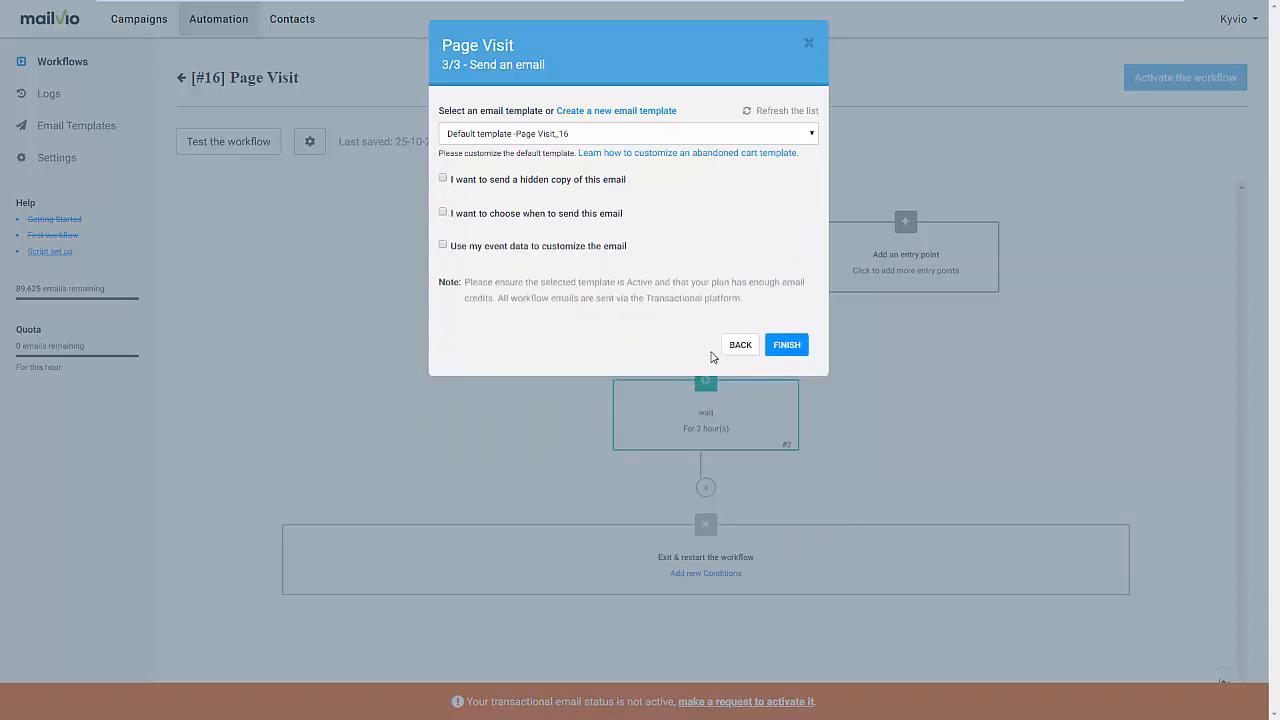
Finish the send-email step with the "Default template -Page Visit_16" email and no extra sending options
click(786, 345)
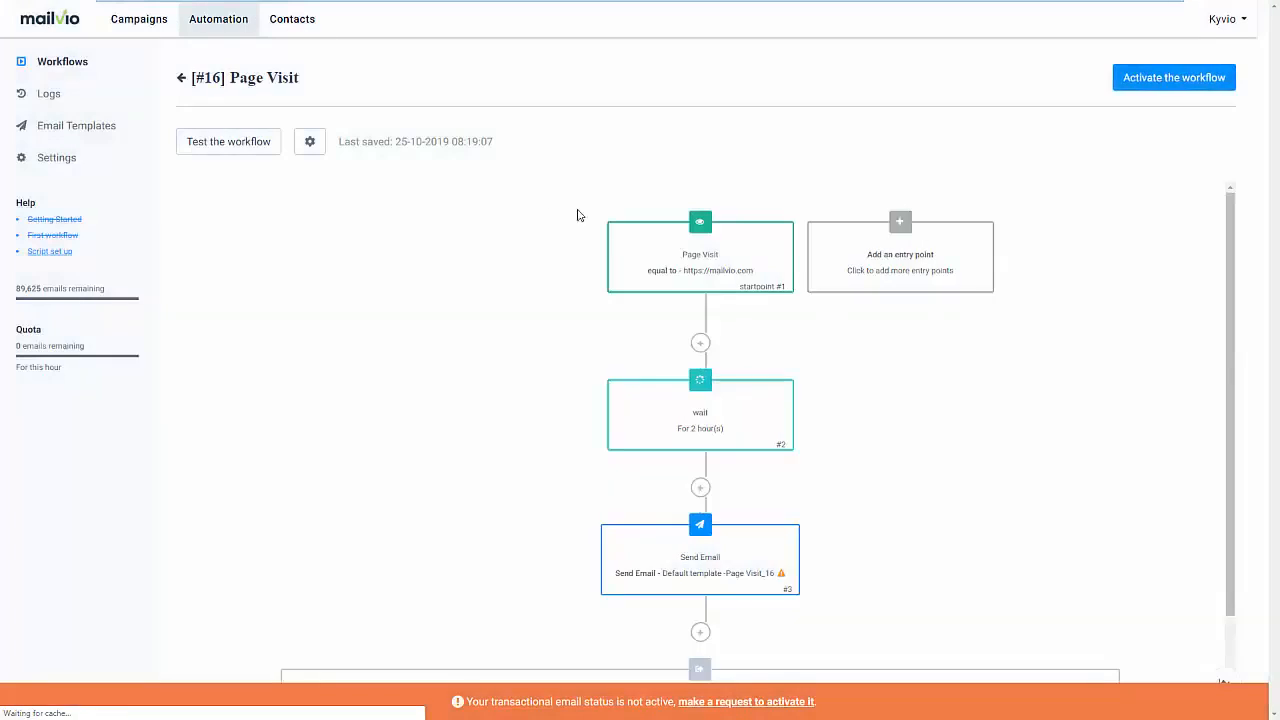
scroll(760, 368, down, 1)
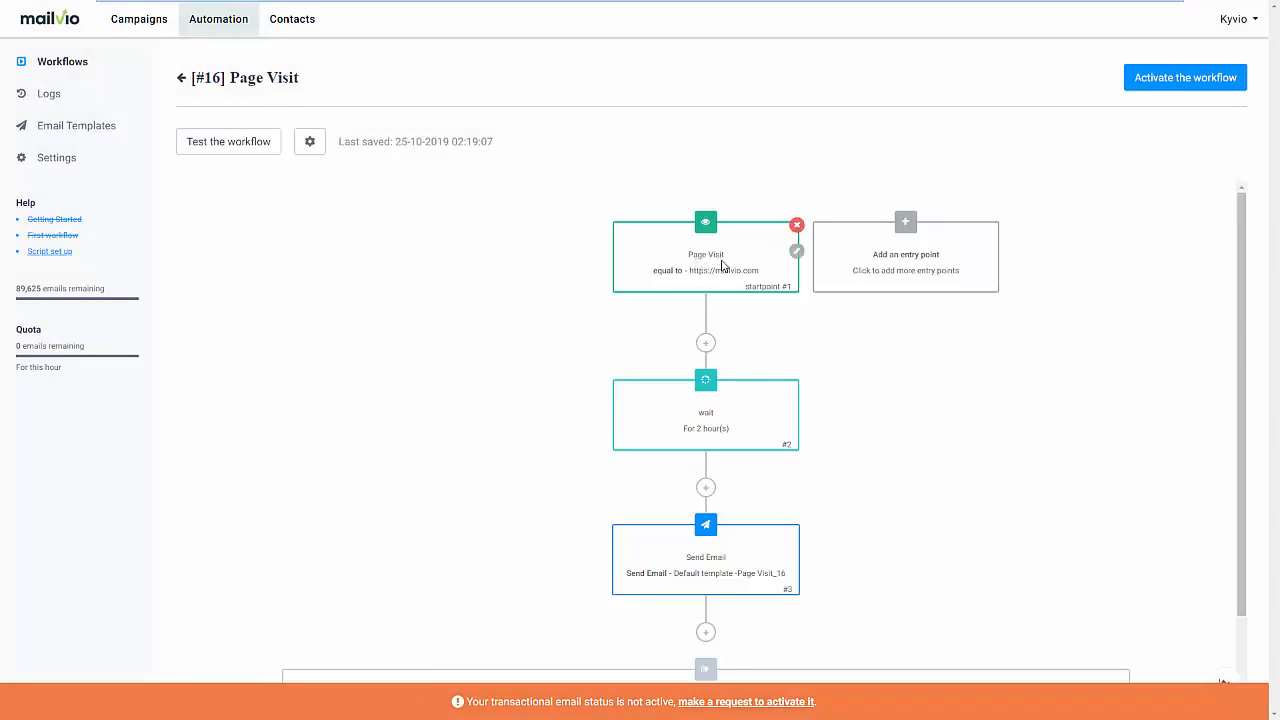
scroll(743, 303, down, 1)
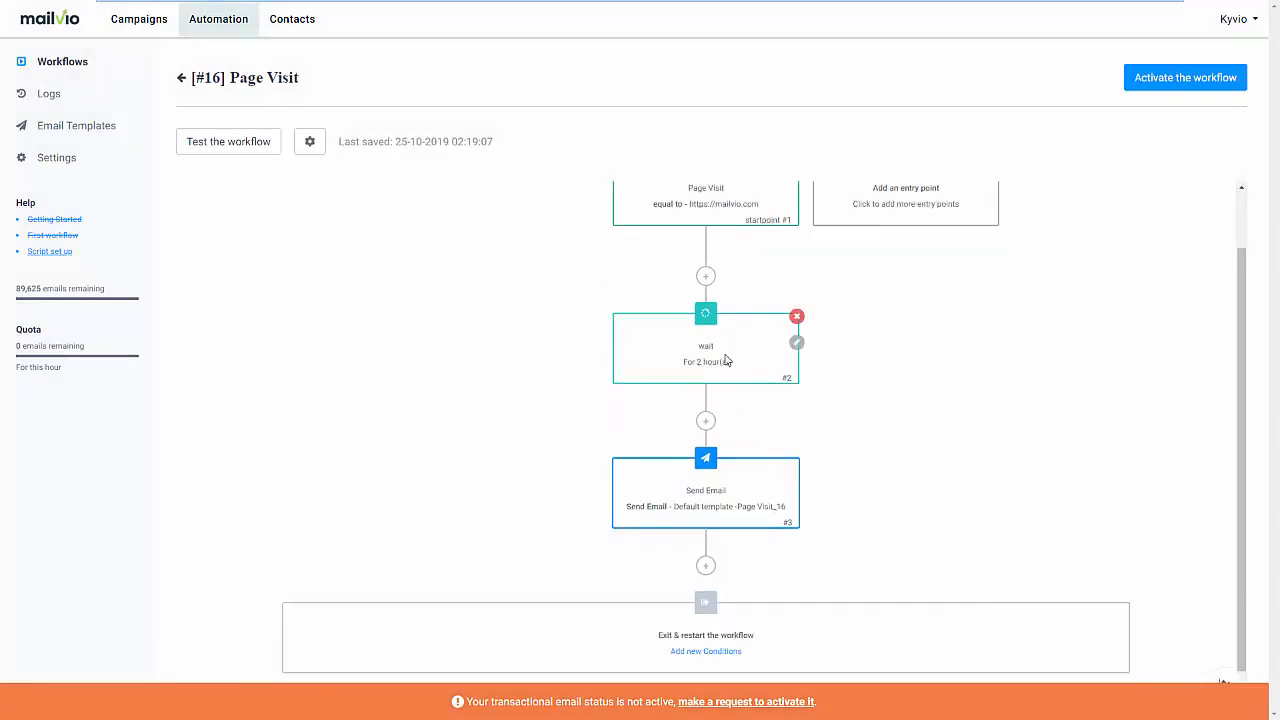
Insert an If/Else condition on email marketing activity after the wait step, checking for opens of all campaigns at any time
mouse_move(760, 491)
click(704, 422)
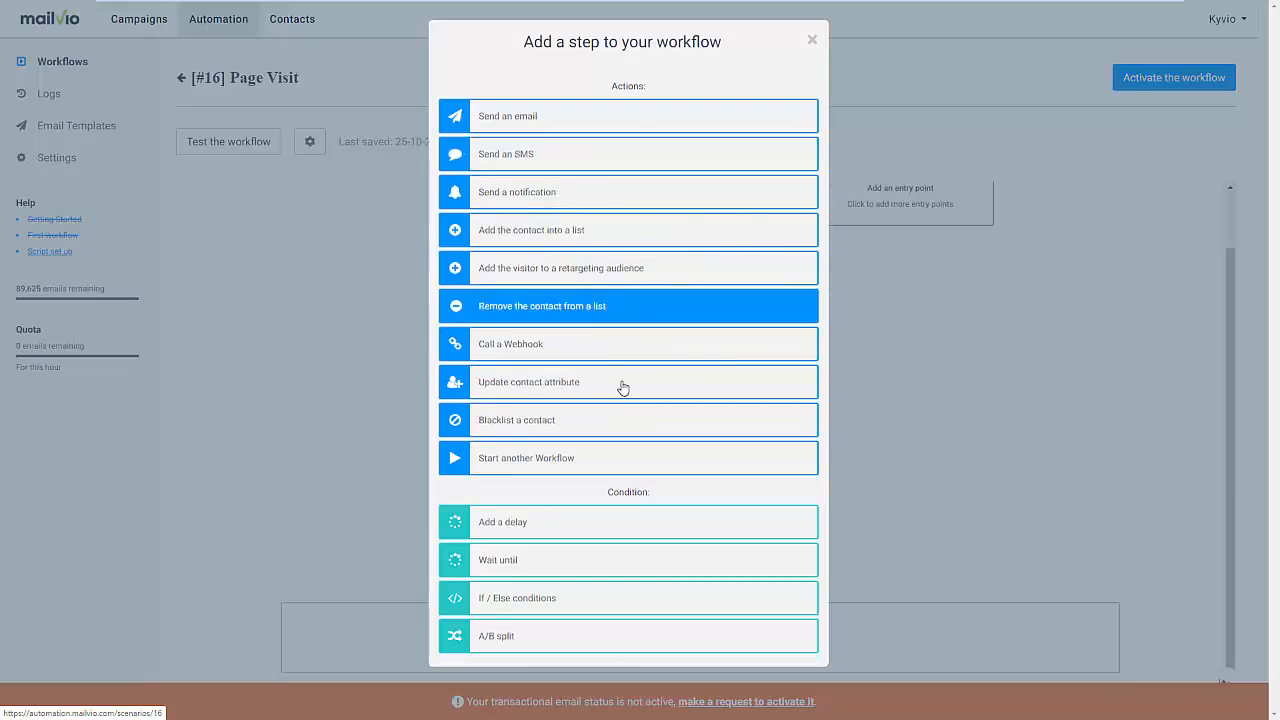
click(602, 599)
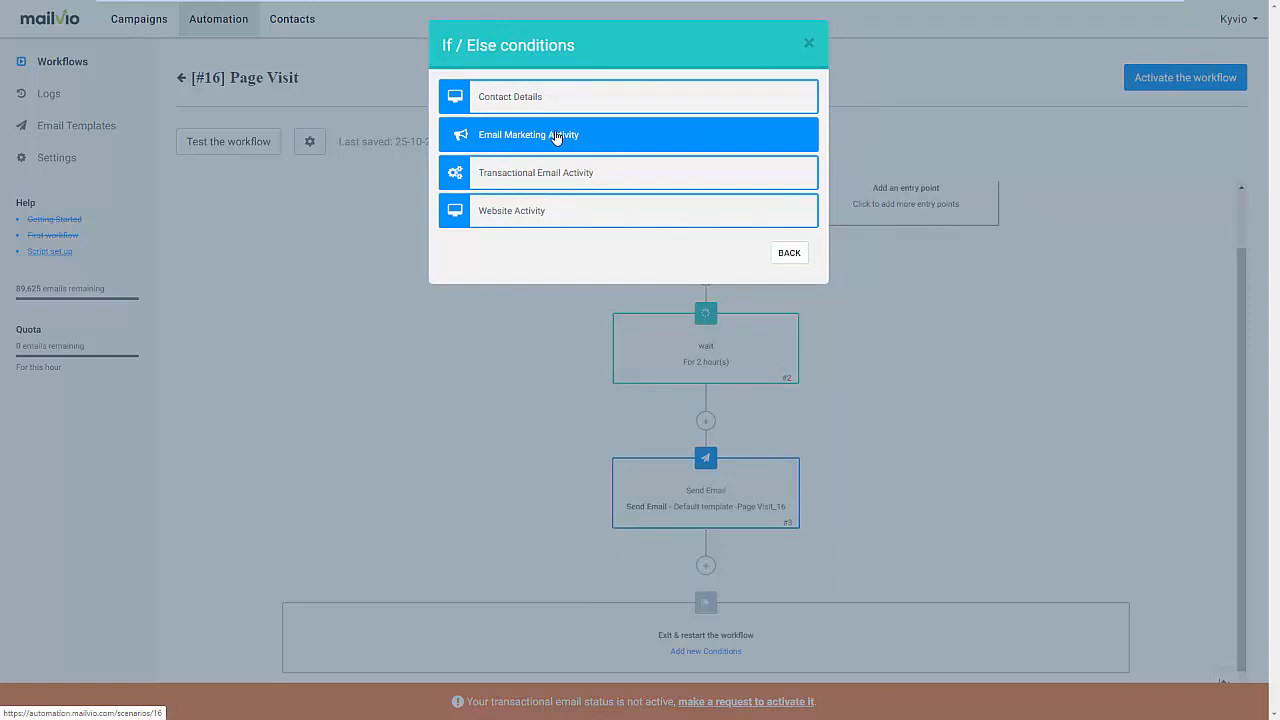
click(554, 133)
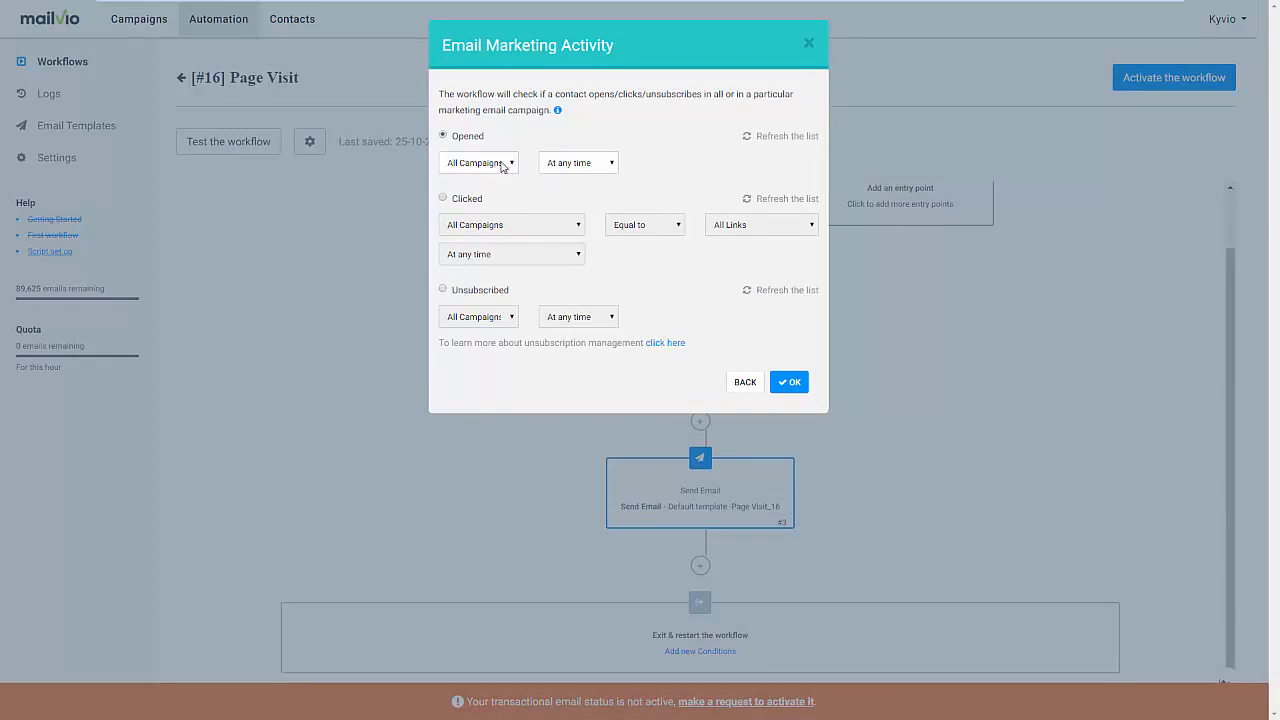
click(560, 168)
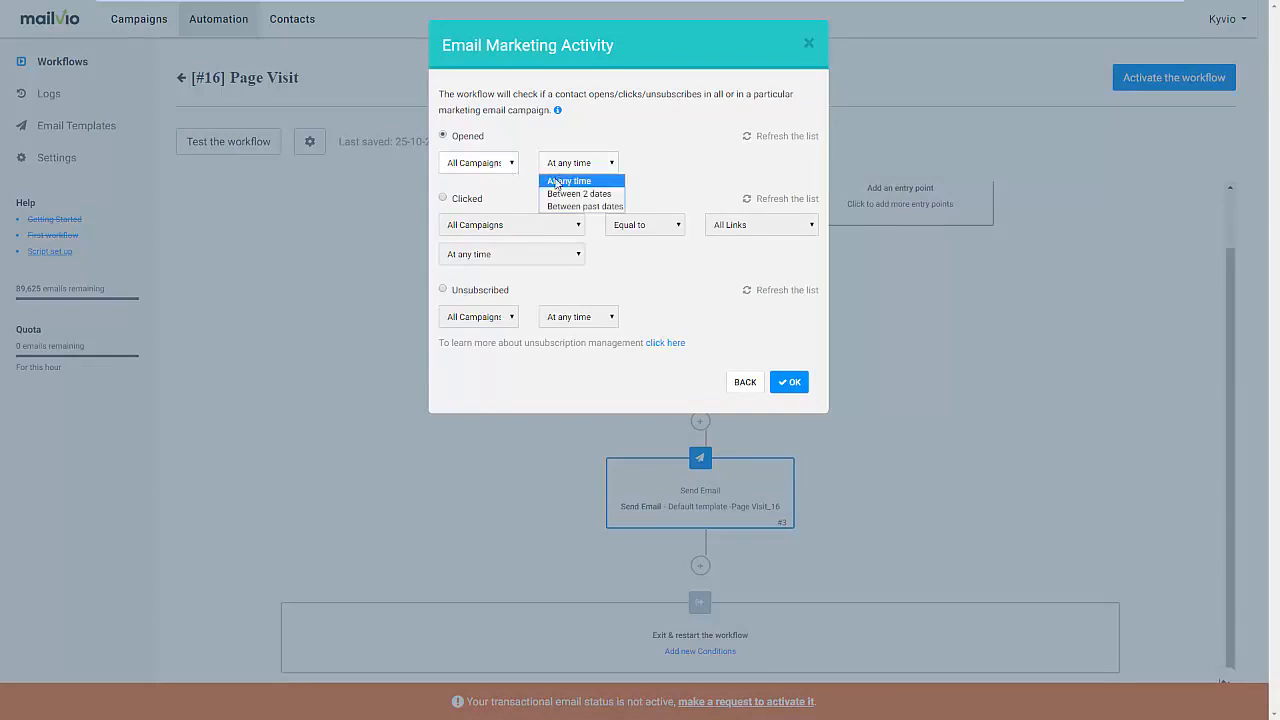
click(490, 166)
click(594, 146)
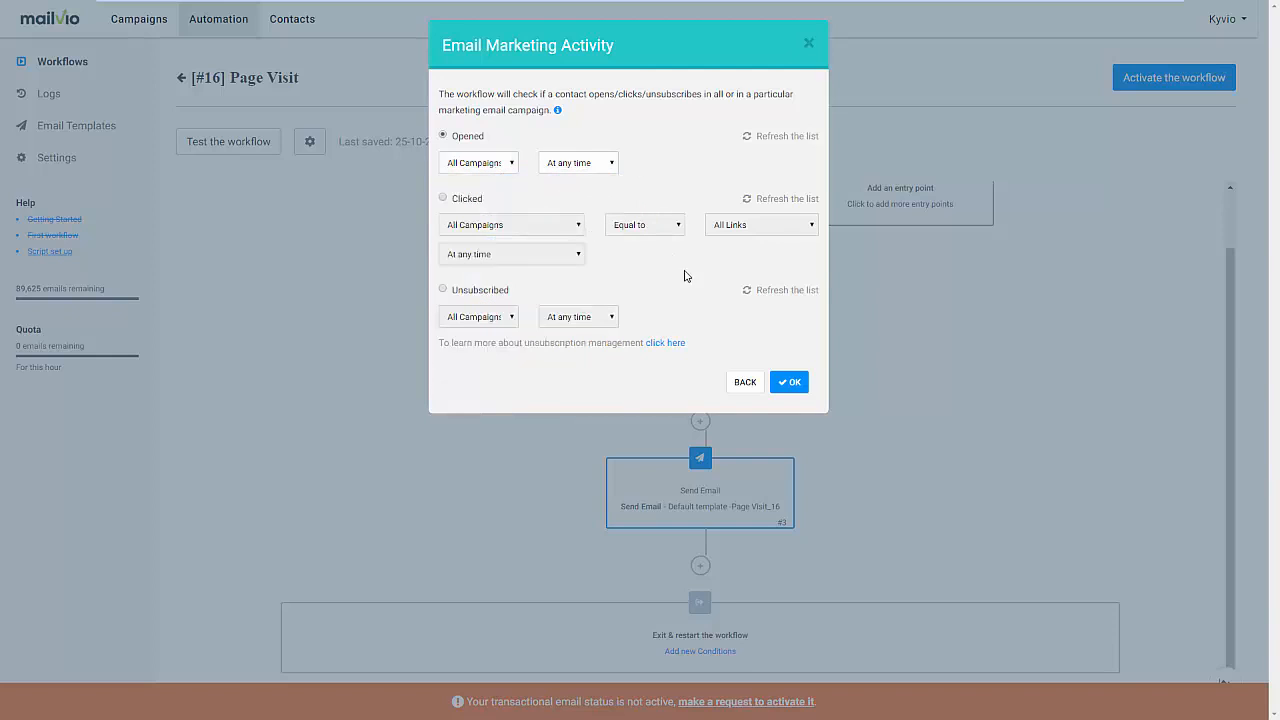
click(788, 383)
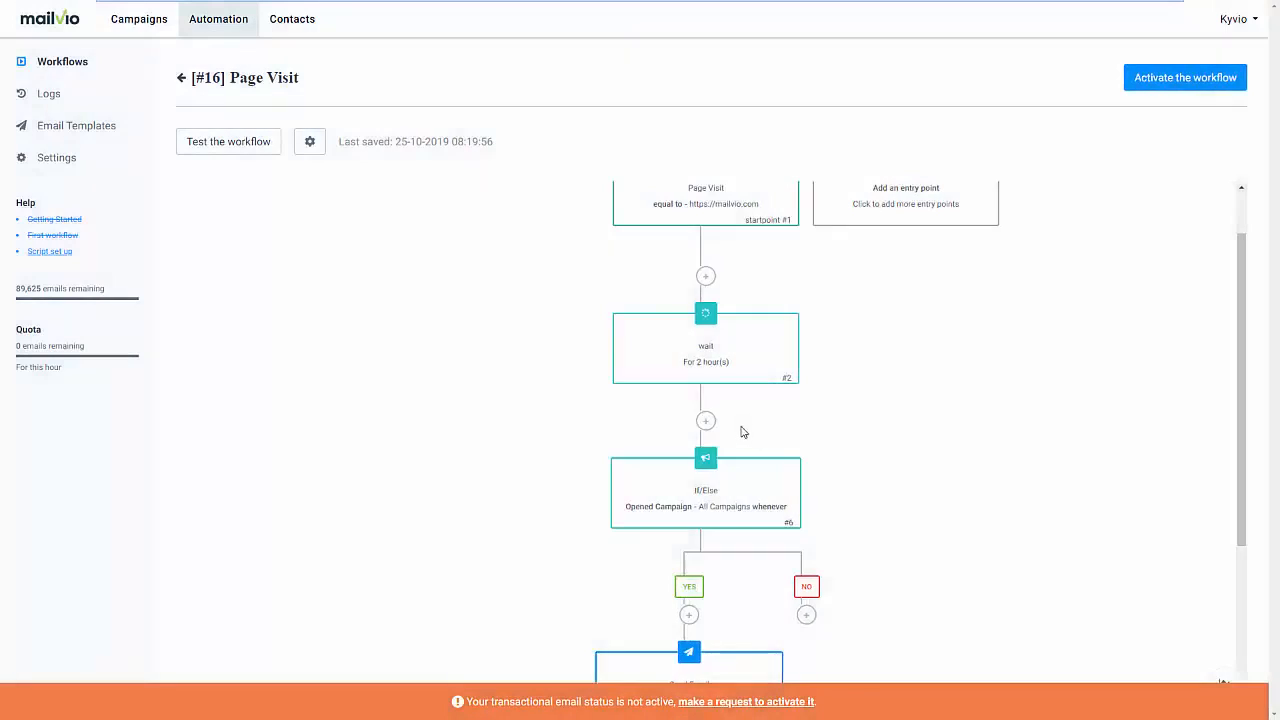
scroll(743, 432, down, 3)
mouse_move(717, 463)
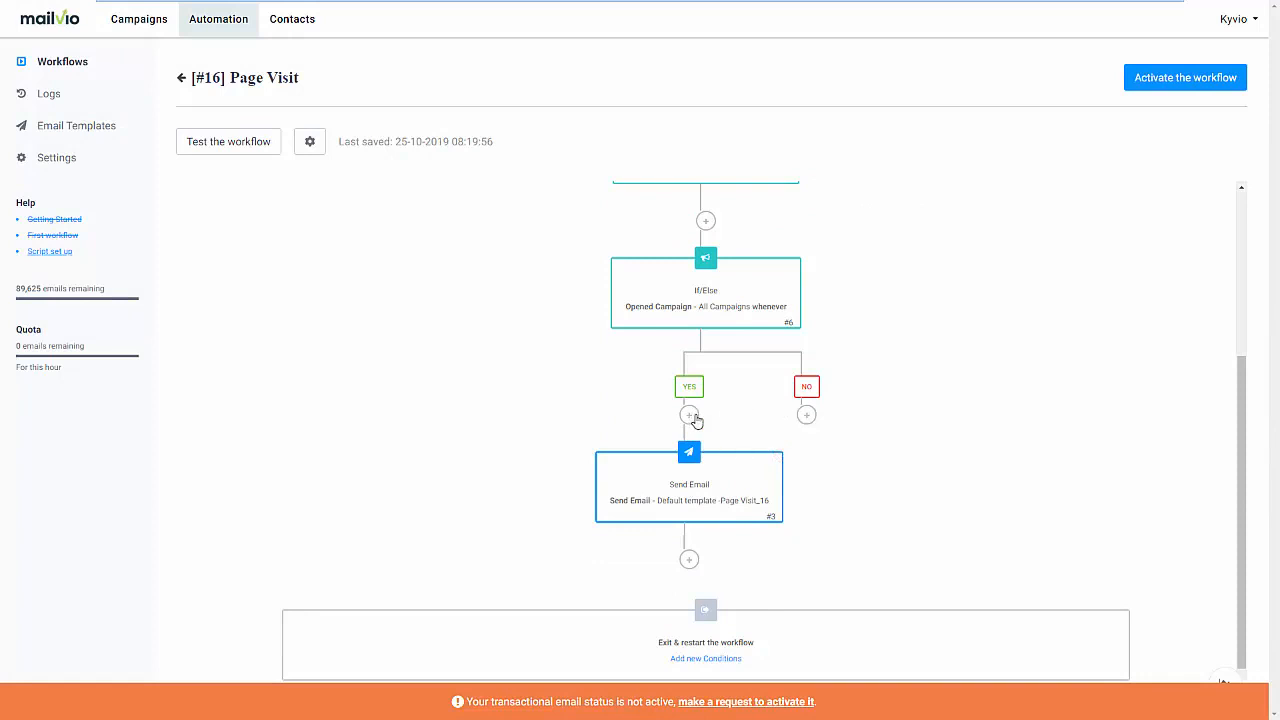
View the actions and conditions that can be added under the If/Else condition's No branch, without adding one
click(806, 414)
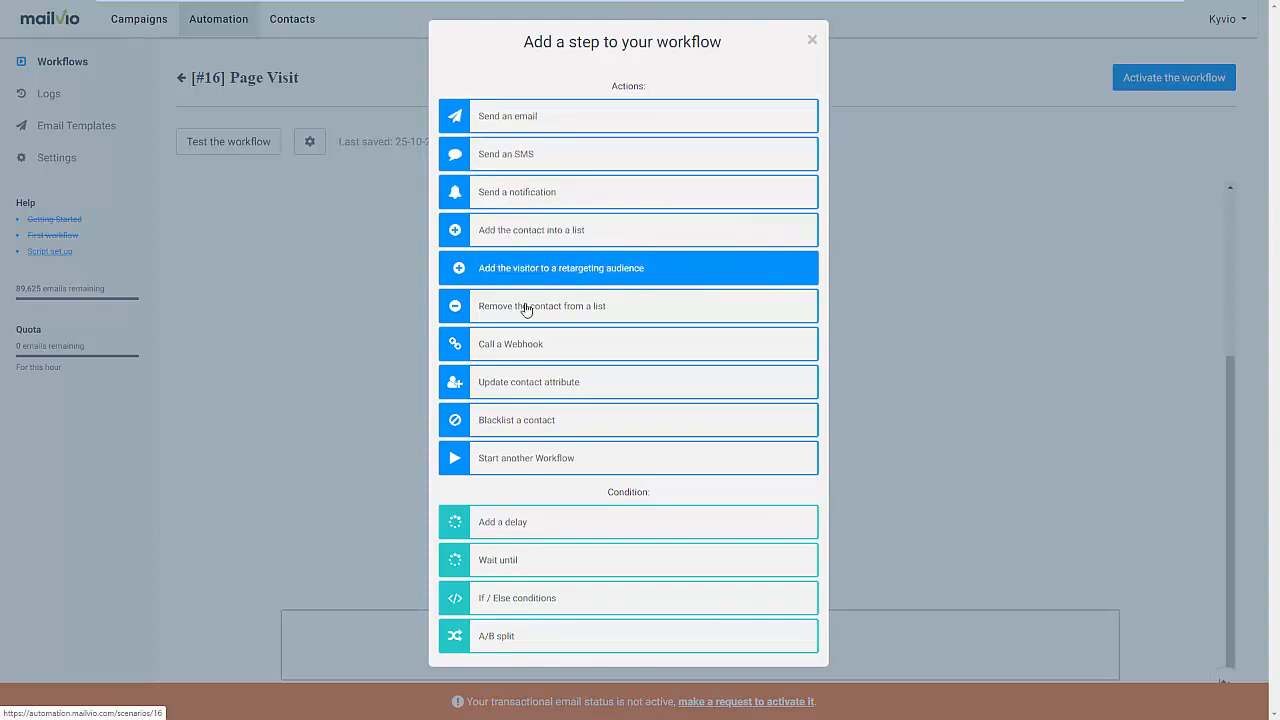
click(890, 340)
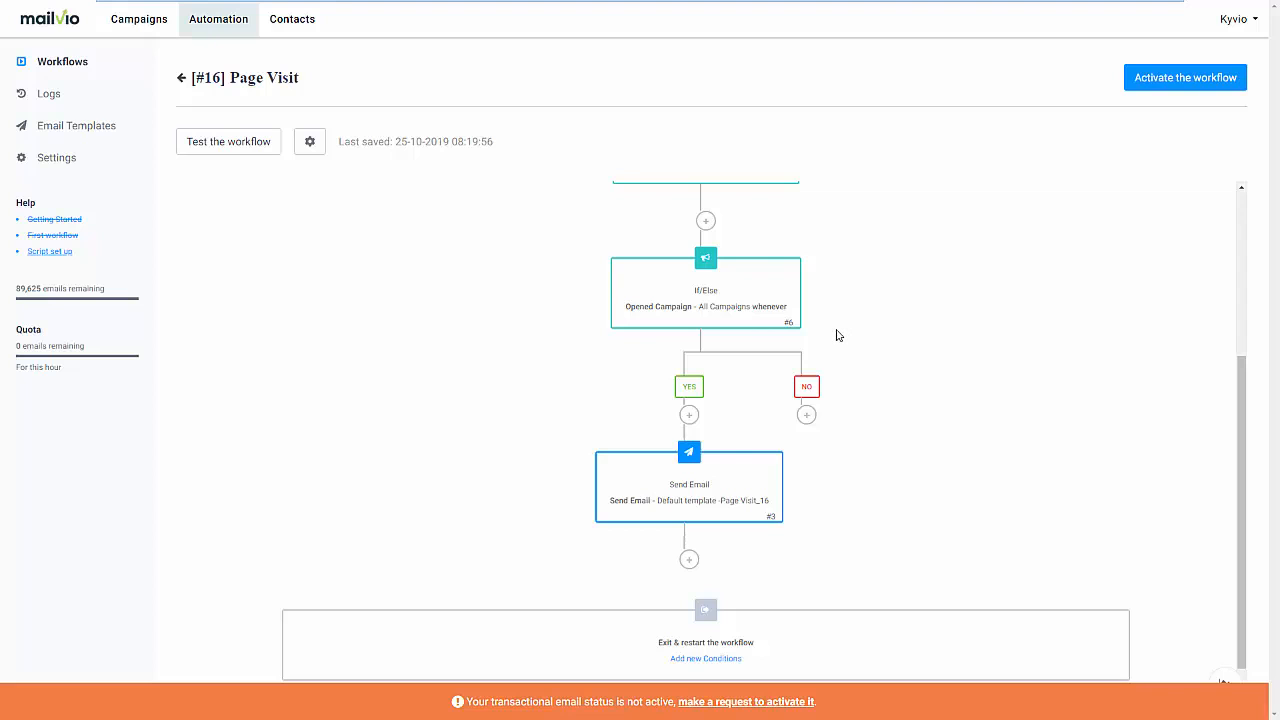
View the Email Marketing Activity options for an additional workflow entry point, then leave without adding it
scroll(838, 335, up, 3)
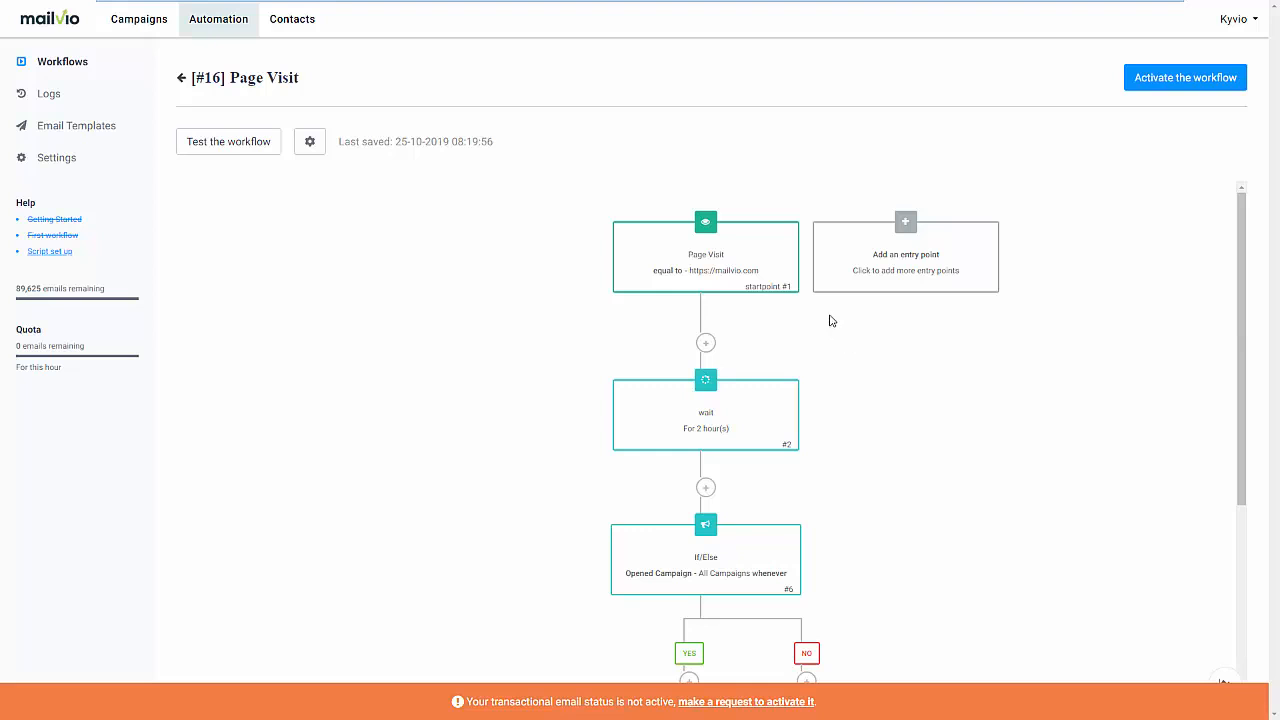
click(908, 232)
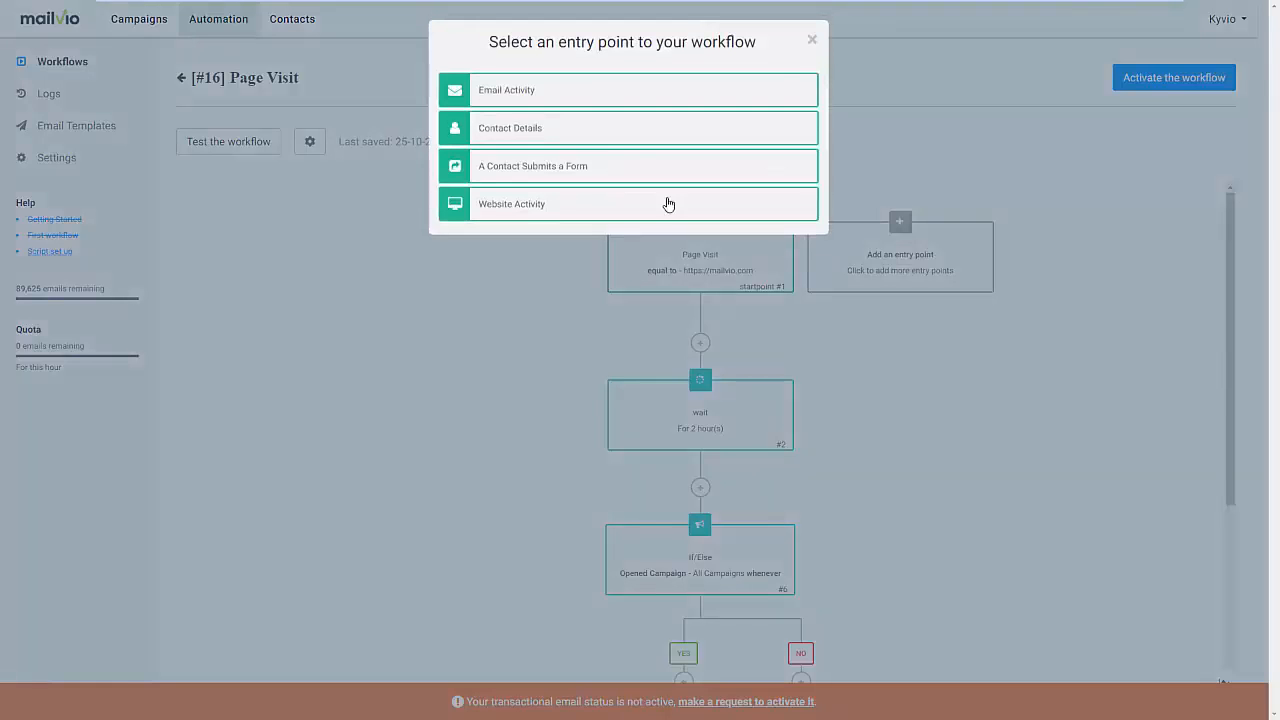
click(540, 96)
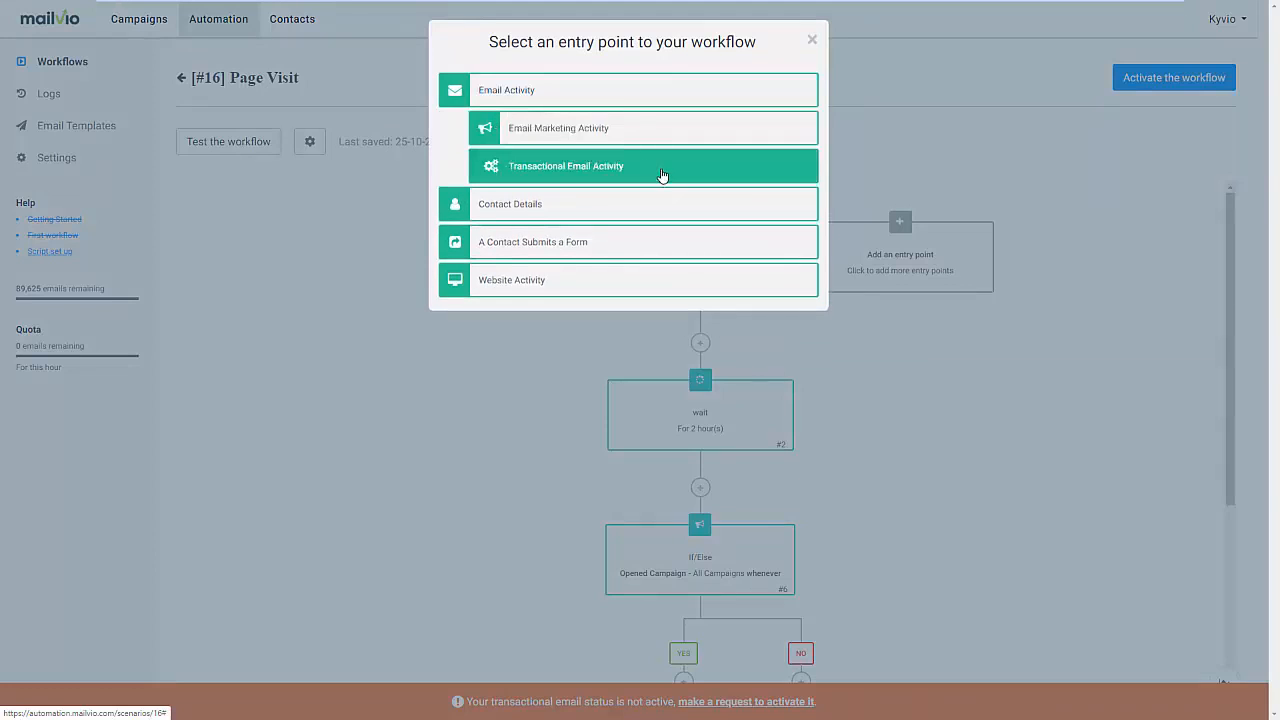
click(610, 138)
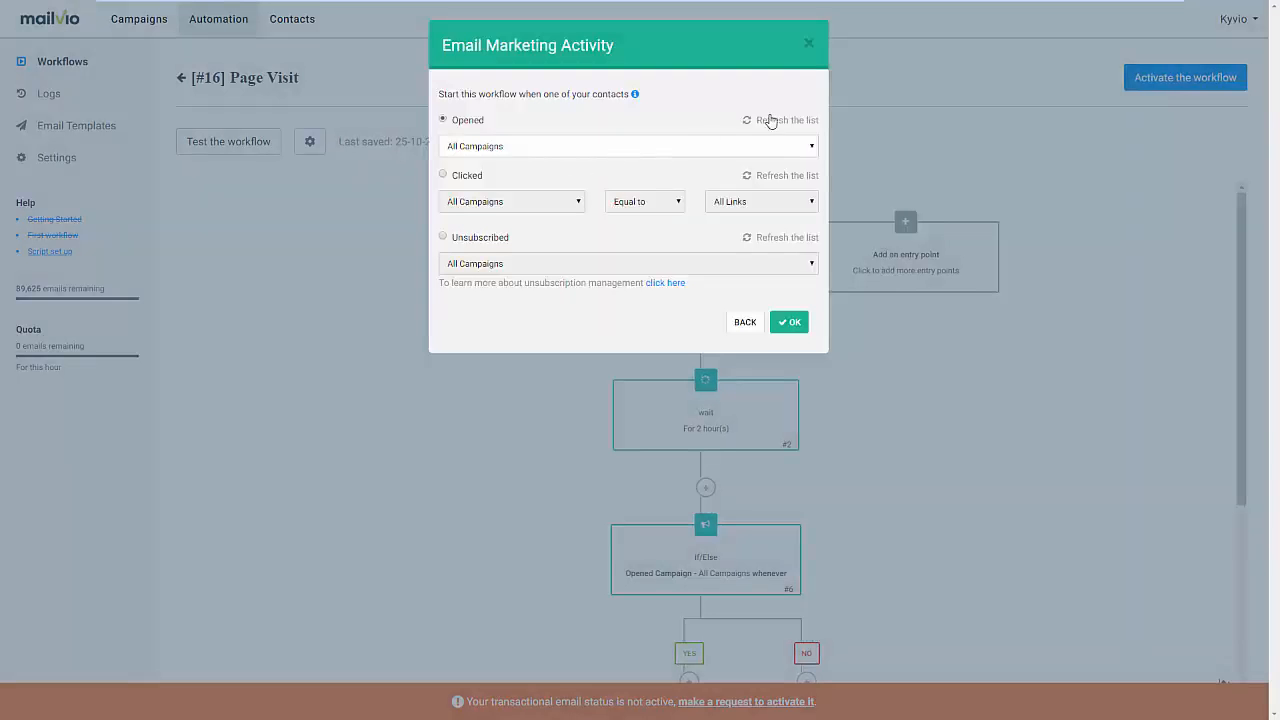
click(807, 46)
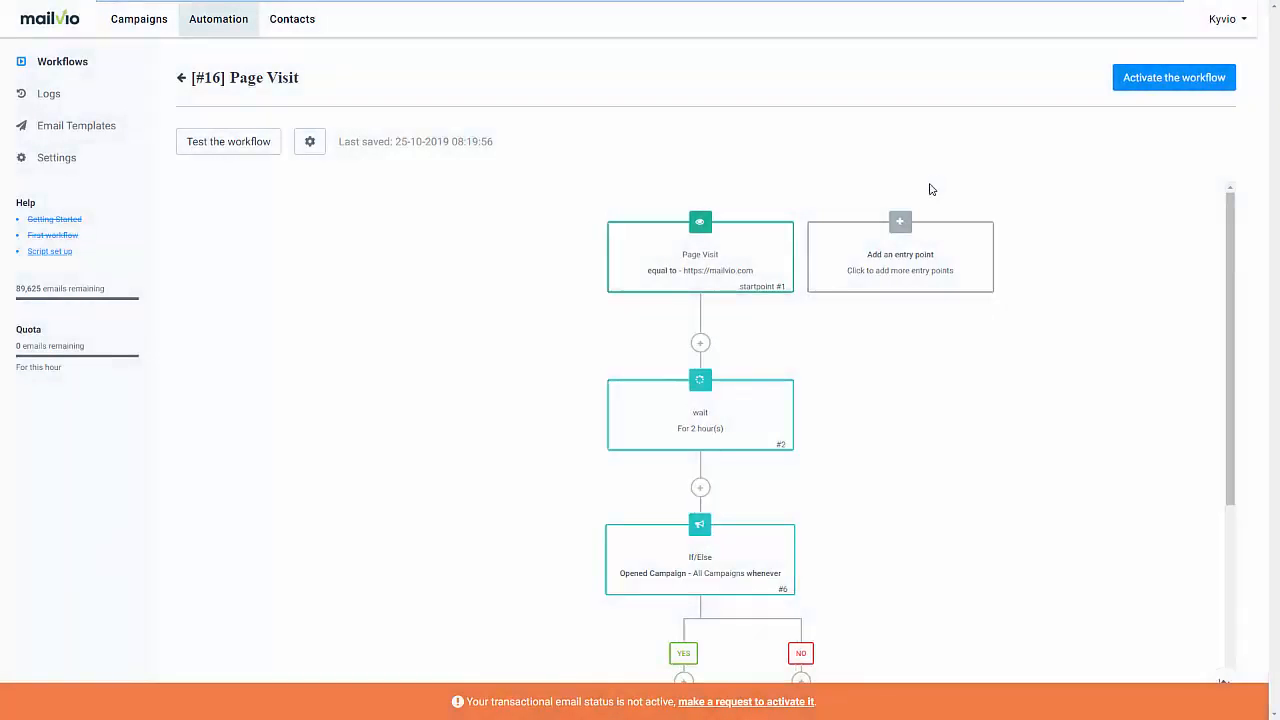
View the Website Activity entry points and the settings for a contact visiting a page, without adding another entry point
click(905, 221)
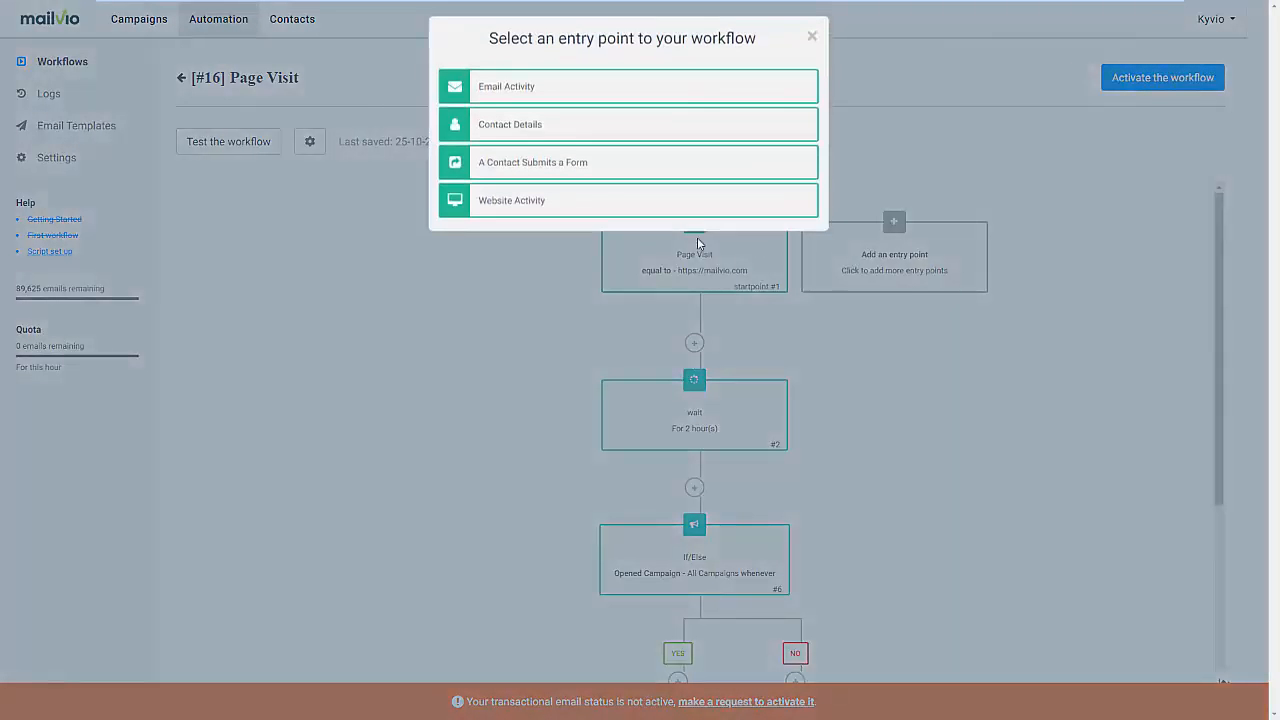
click(571, 216)
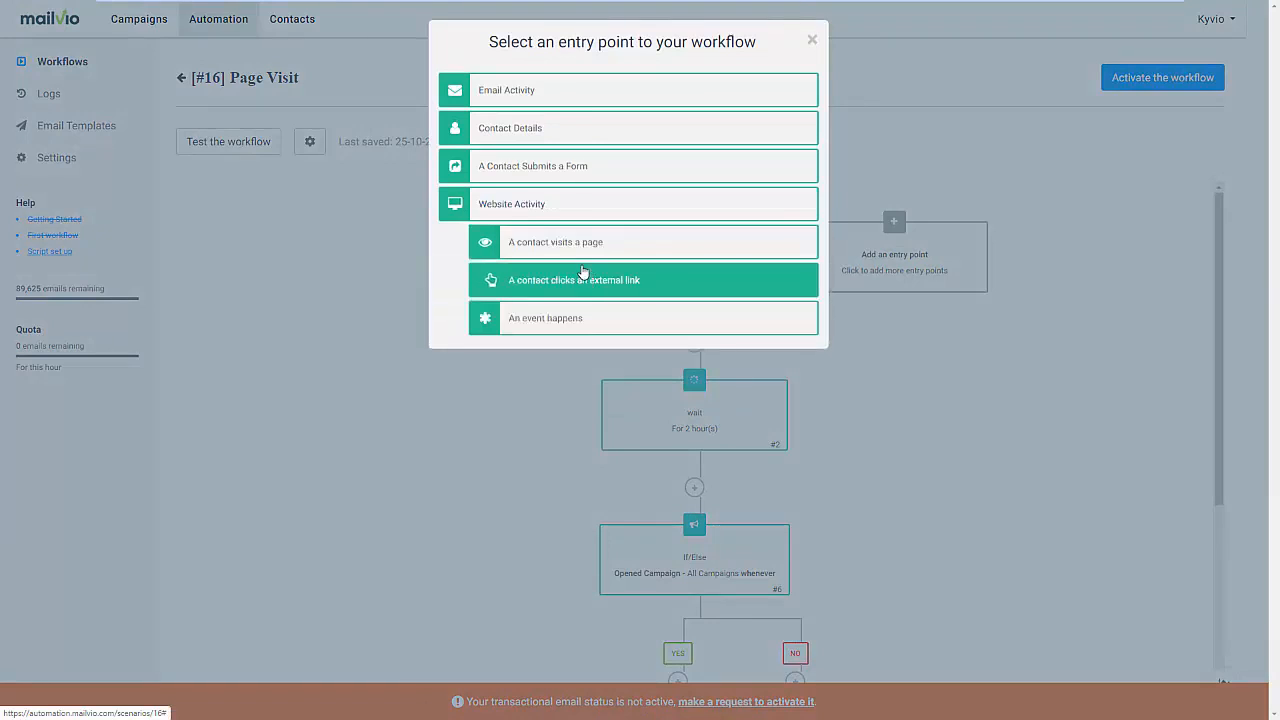
click(595, 243)
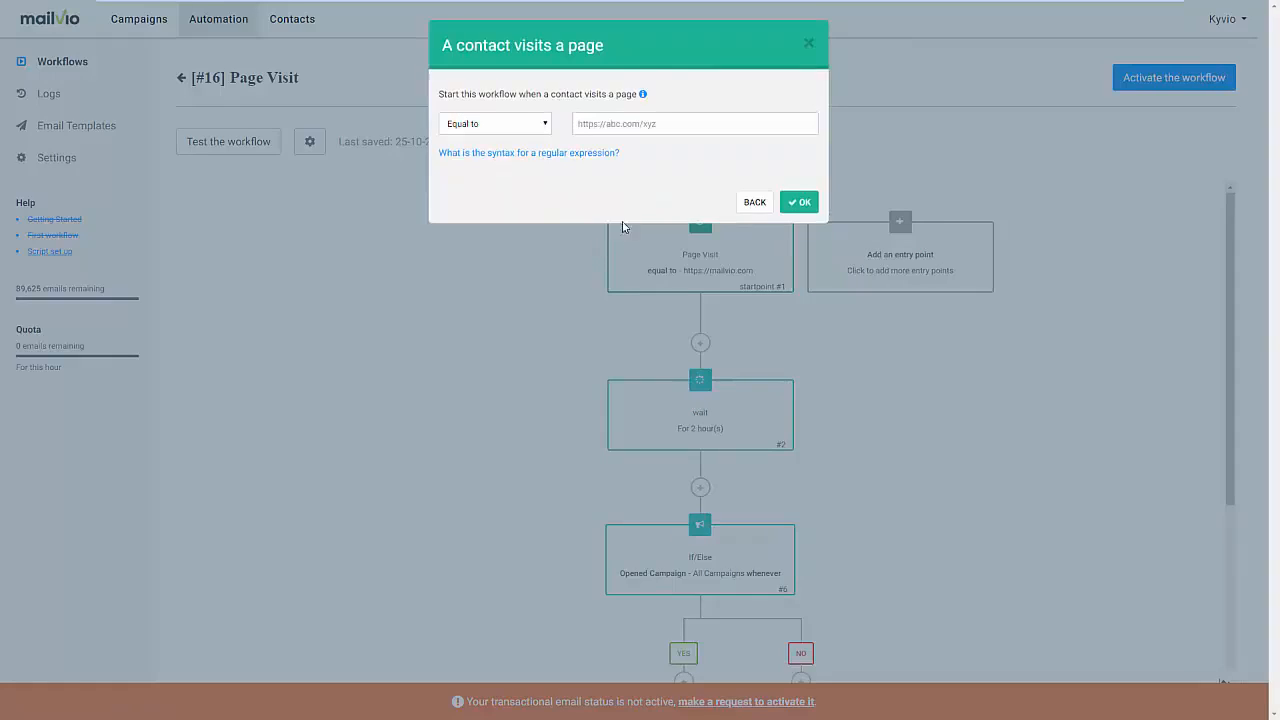
click(755, 202)
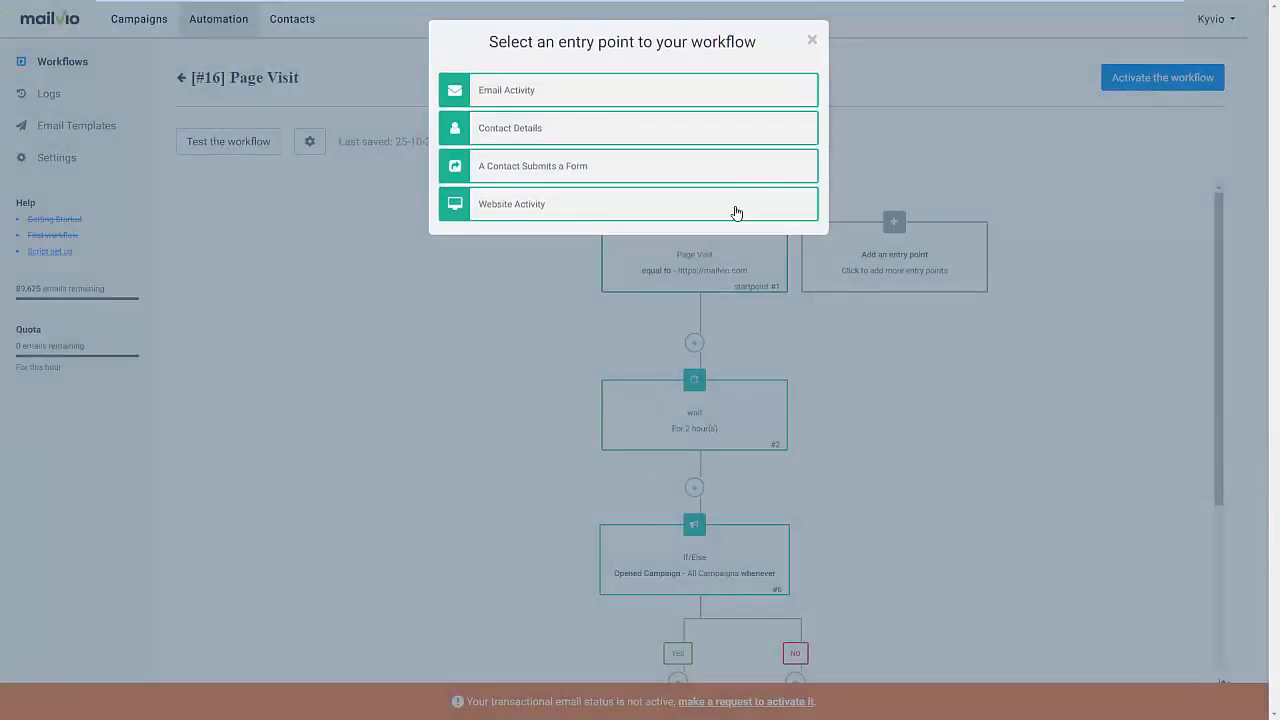
click(812, 40)
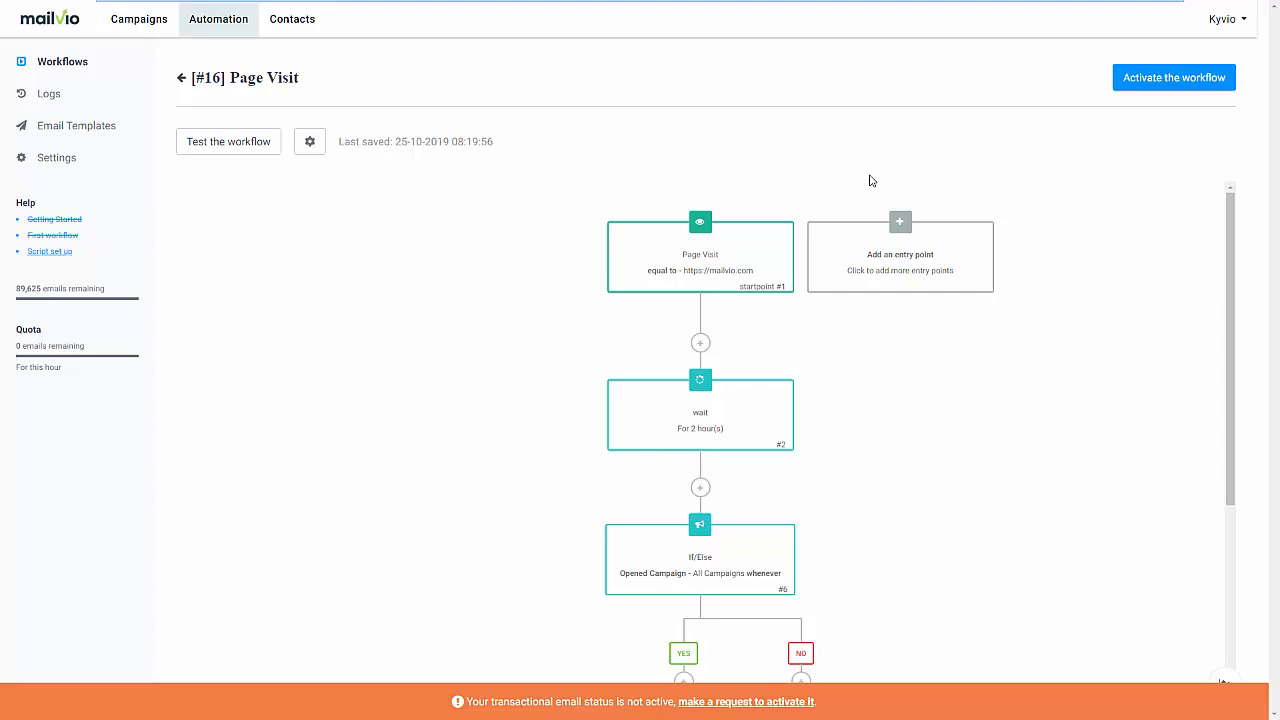
Leave the workflow for the email campaigns, postponing its activation, and start a new email campaign
click(183, 15)
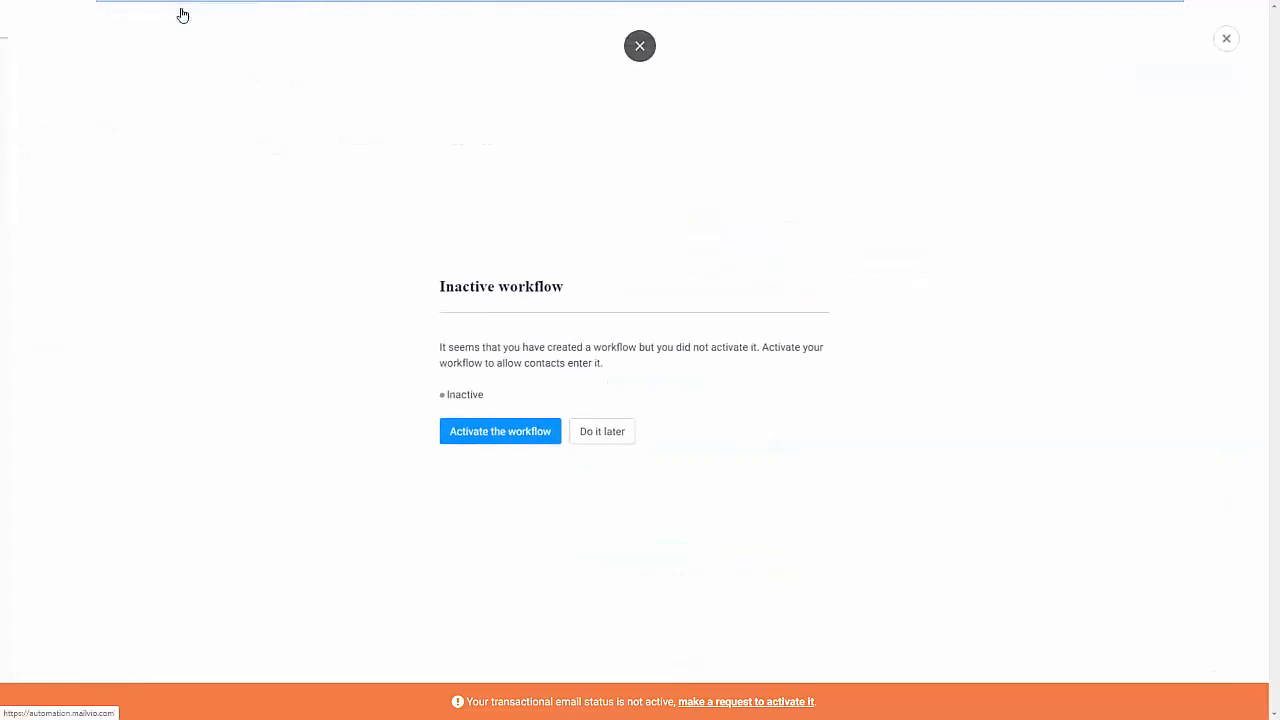
click(587, 445)
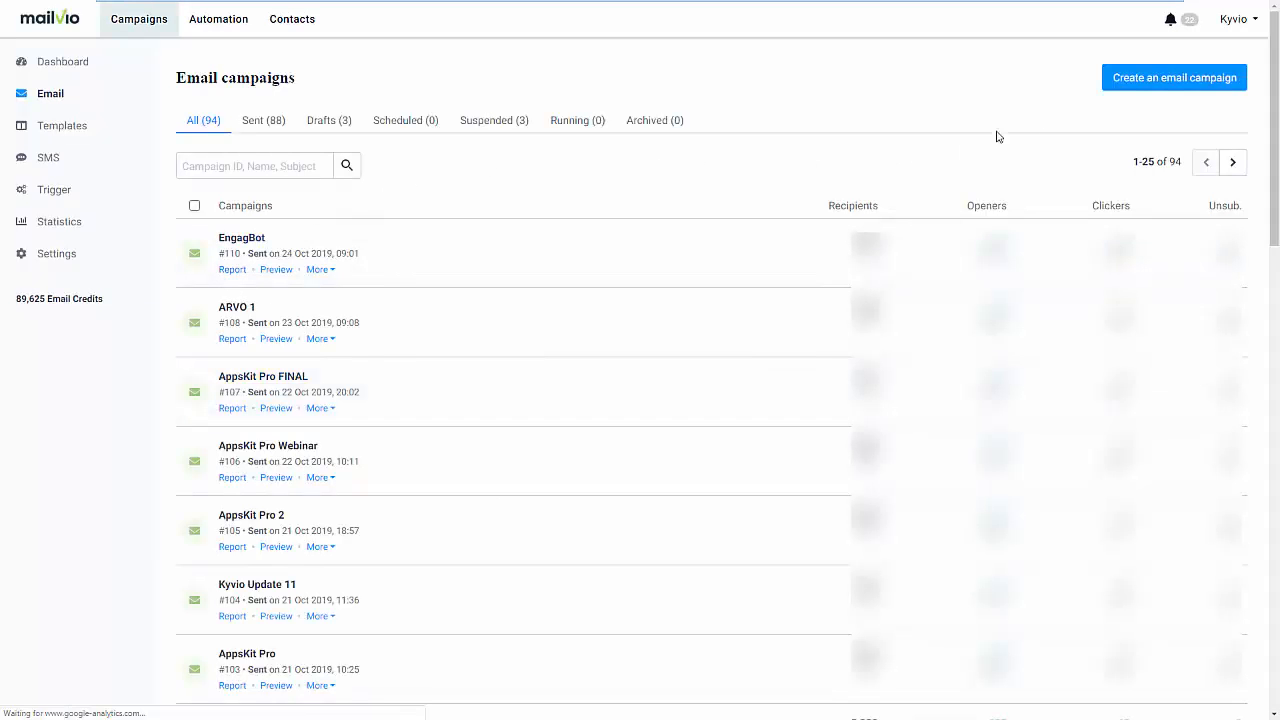
click(1108, 90)
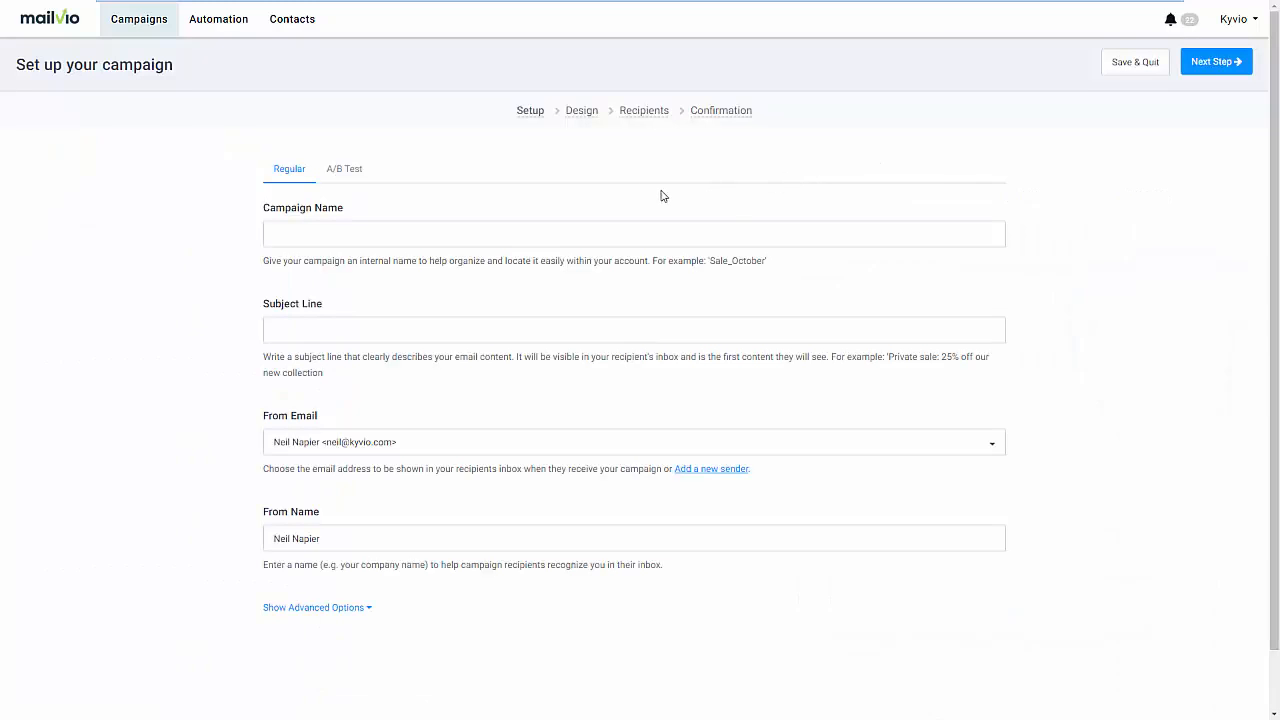
Name the campaign "Live Demo" and set its subject line to "This is a live demo"
click(382, 241)
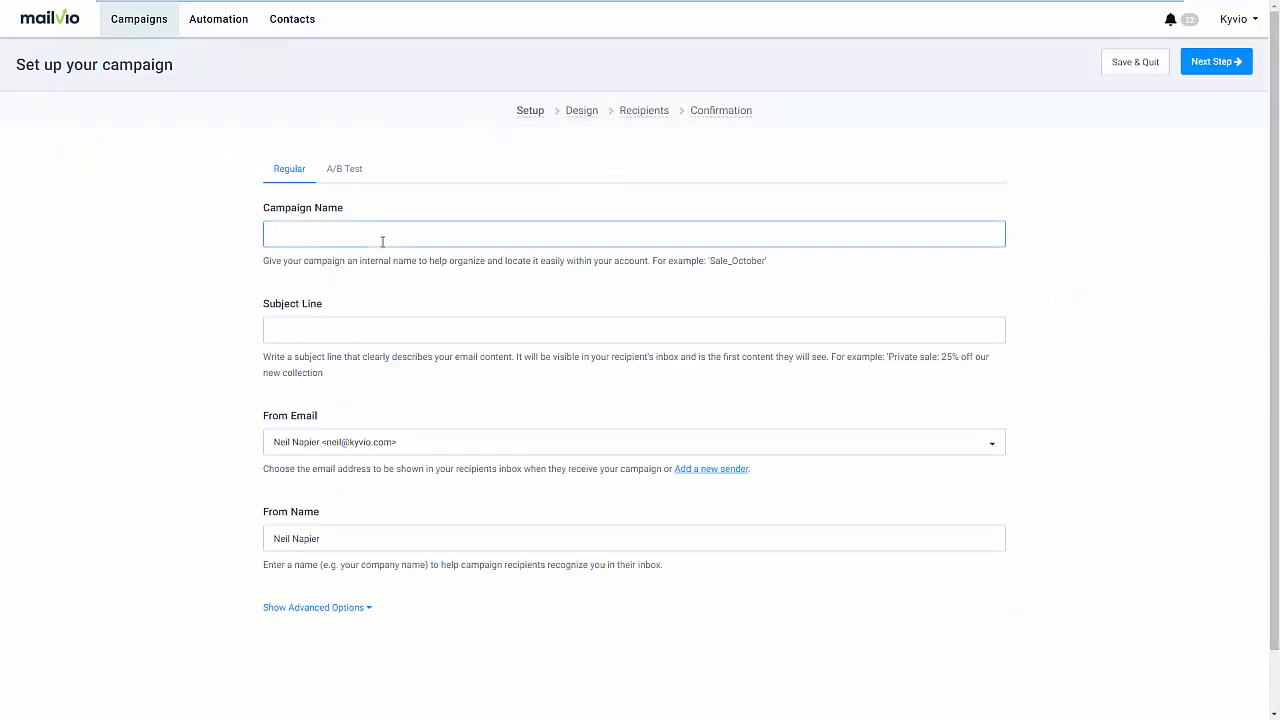
text(Live Demo)
key(Tab)
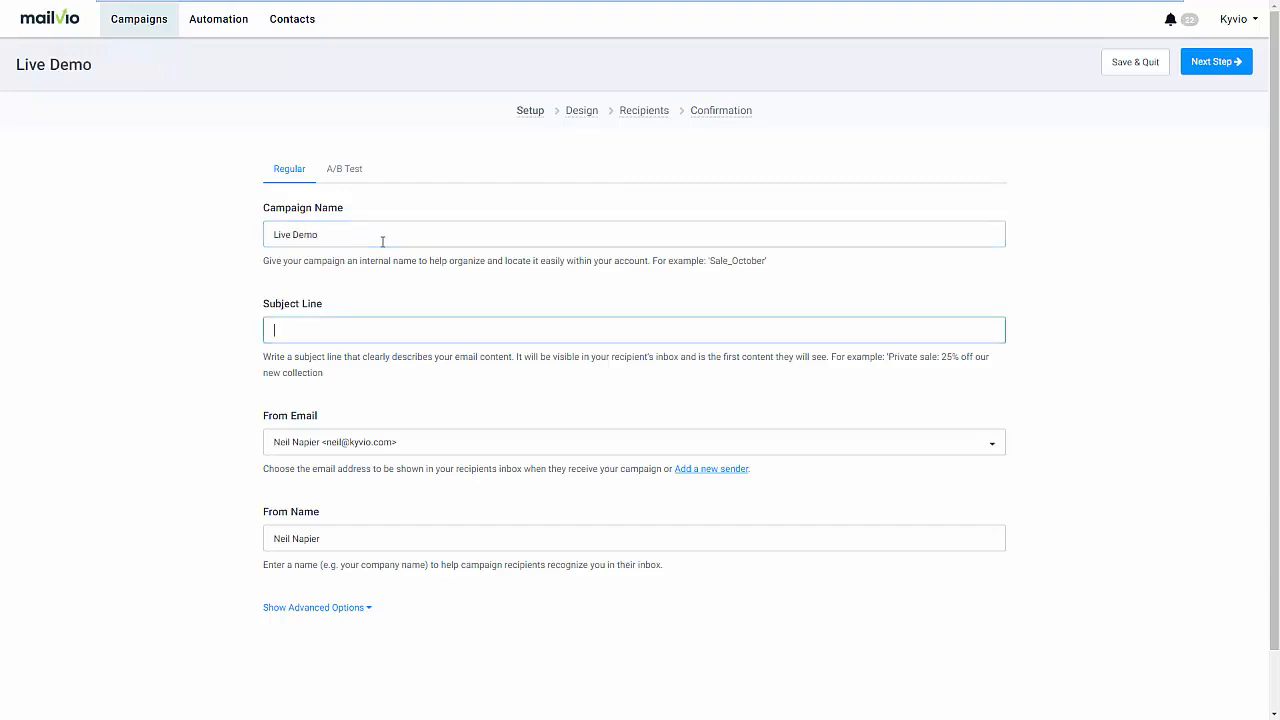
text(This is a live demo)
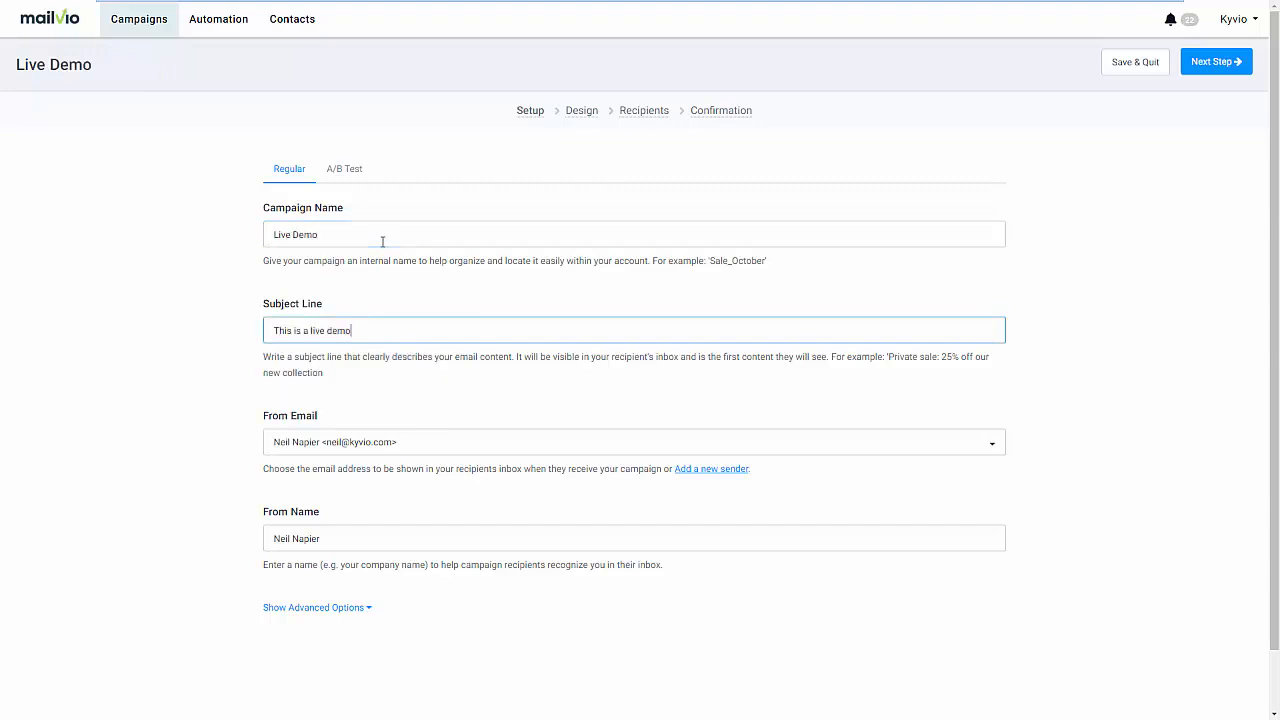
Reveal the campaign's advanced setup options and look through them
click(334, 607)
scroll(397, 619, down, 1)
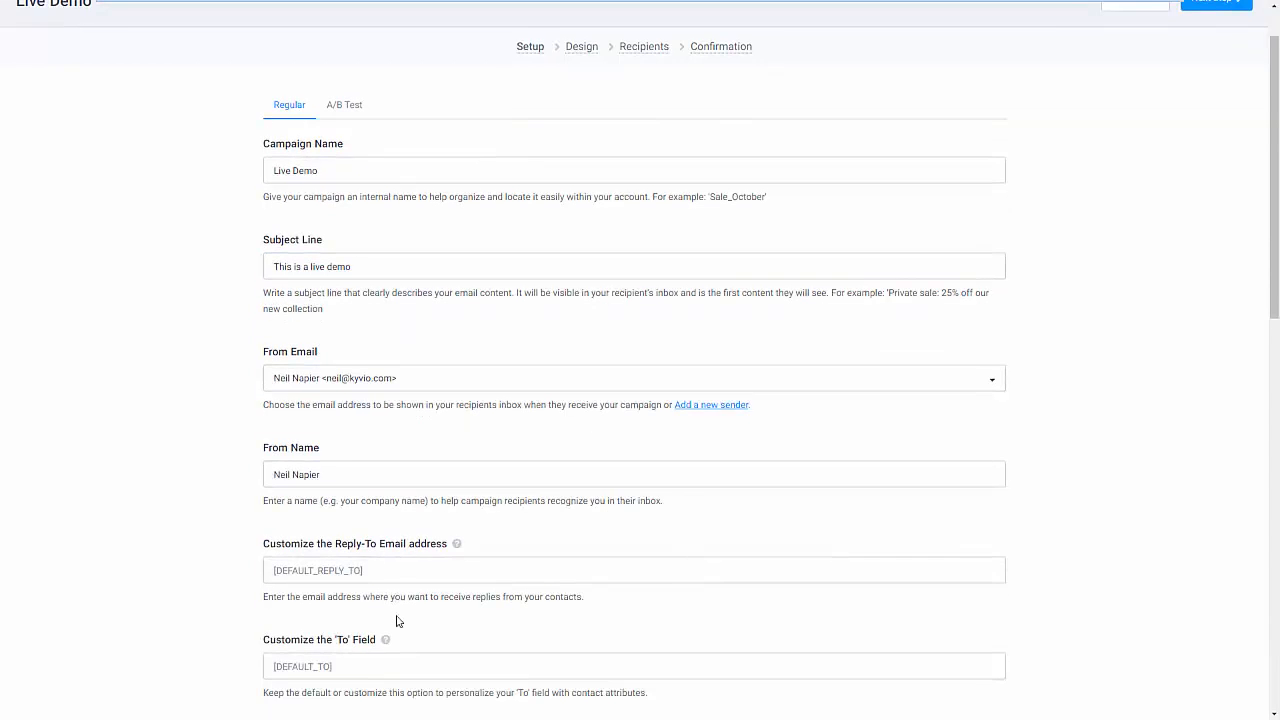
scroll(397, 620, down, 2)
scroll(395, 620, up, 3)
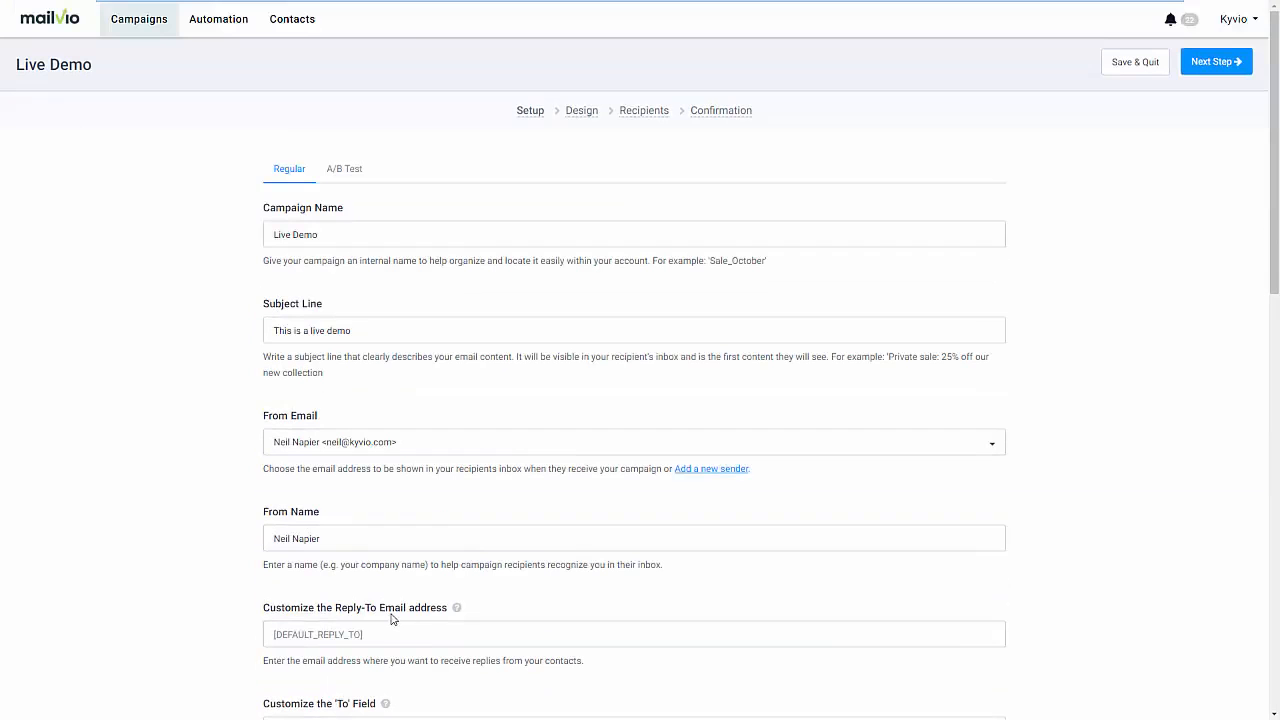
Make the campaign an A/B test with "This demo rocks!" as subject line B and continue to the design stage
click(350, 177)
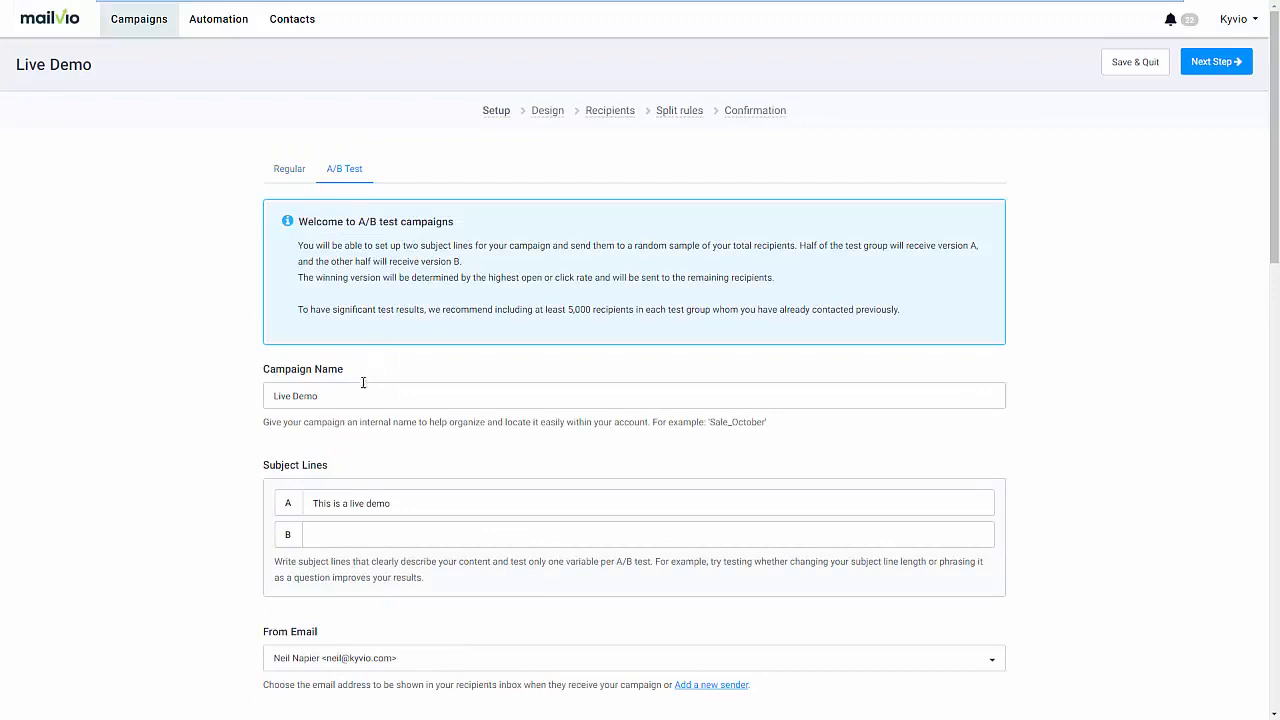
click(367, 525)
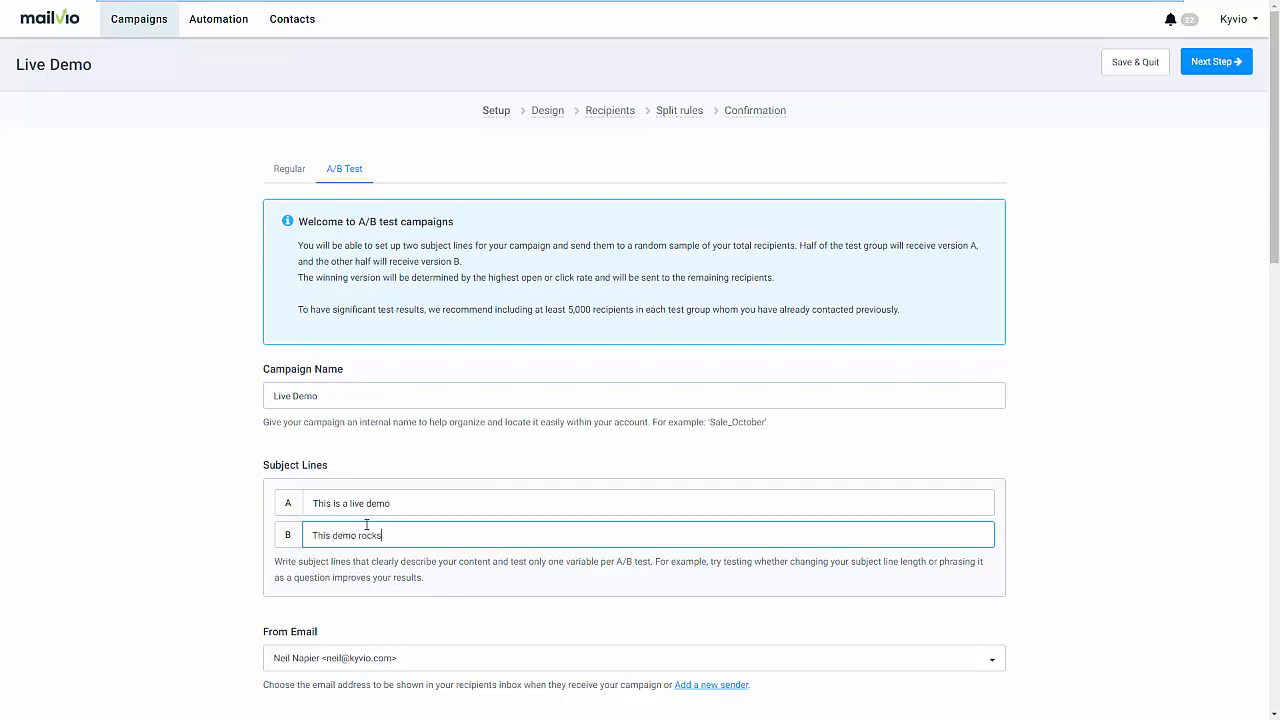
scroll(465, 606, down, 3)
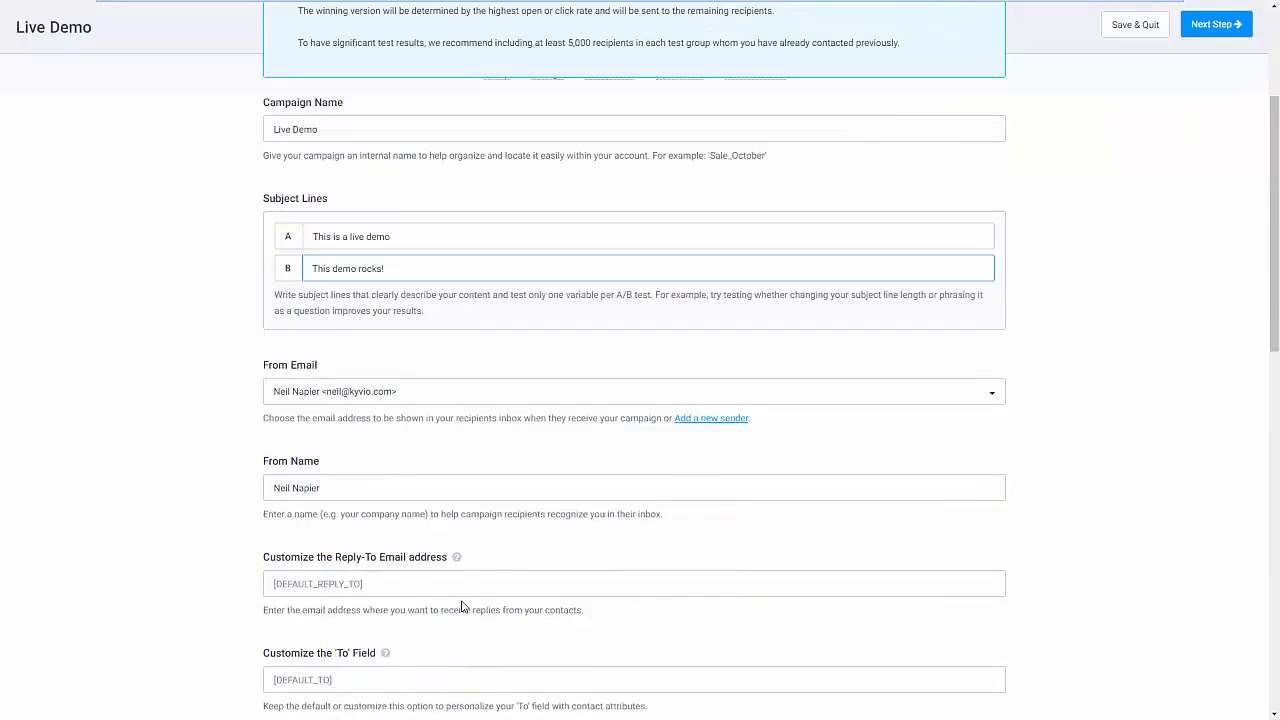
scroll(486, 586, up, 2)
scroll(1000, 340, up, 1)
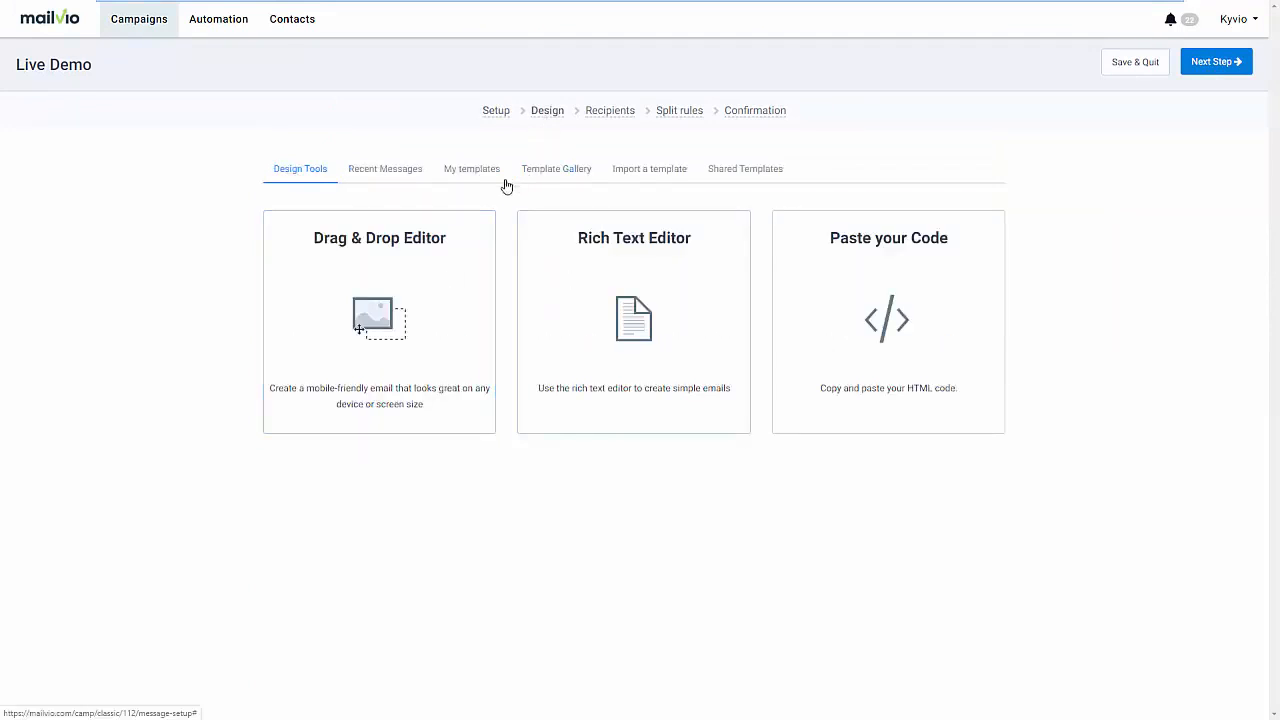
Browse the email designs in the template gallery
click(588, 180)
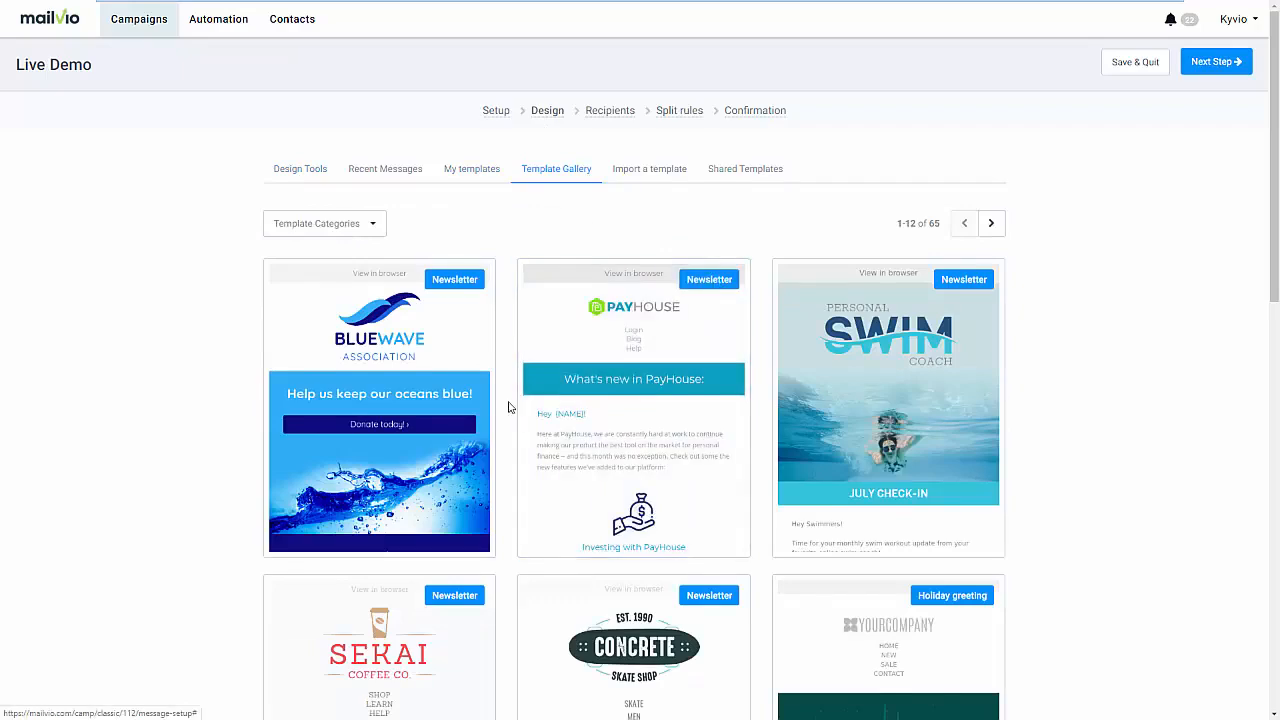
scroll(508, 410, down, 6)
scroll(505, 428, up, 4)
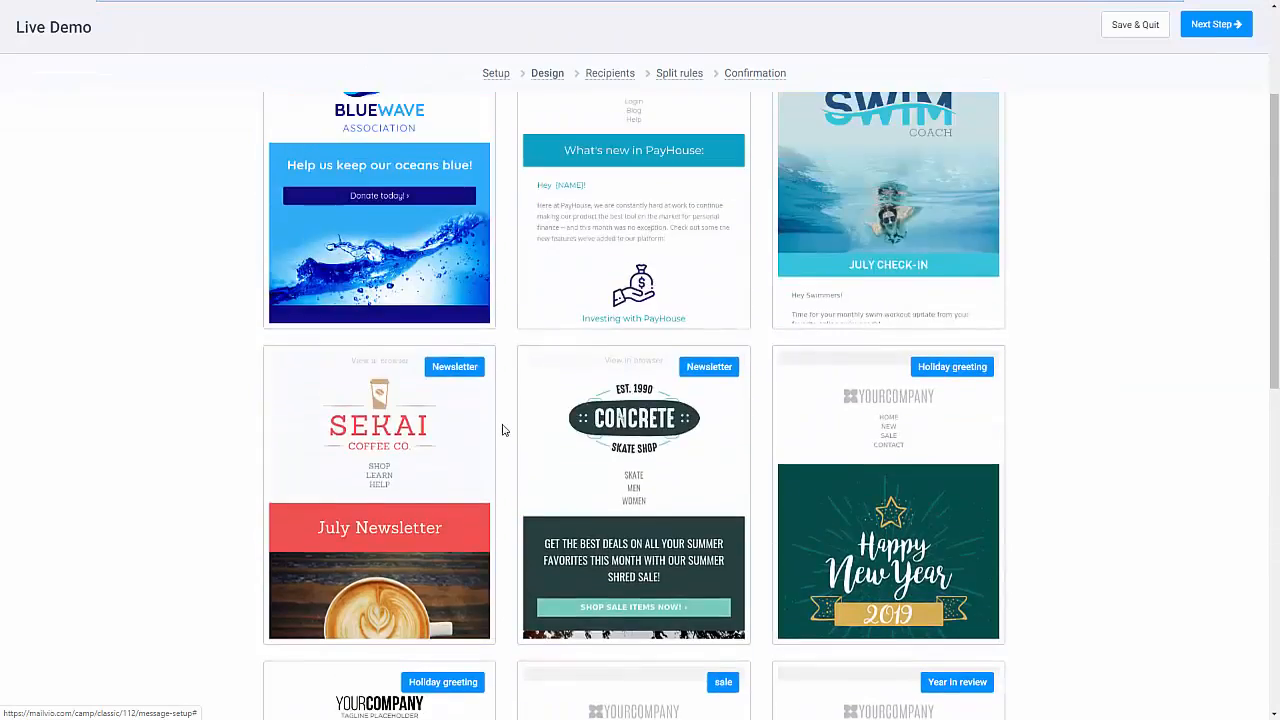
scroll(500, 430, down, 7)
scroll(498, 430, up, 9)
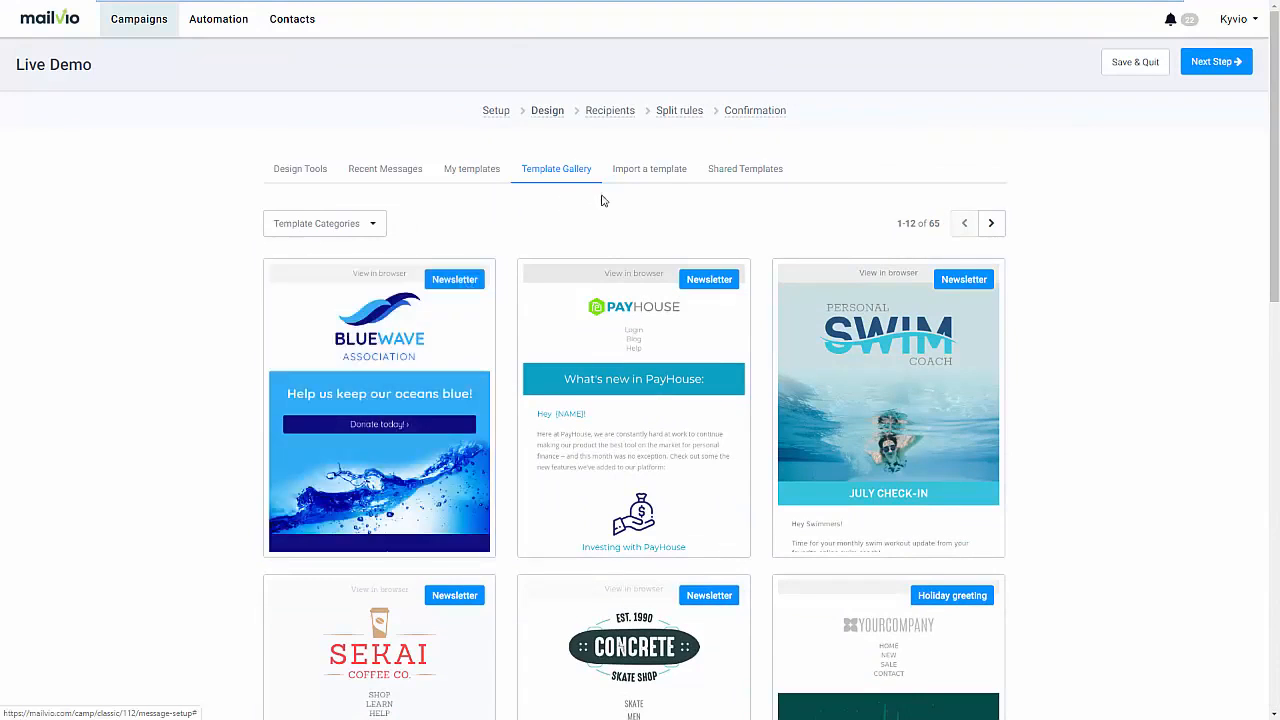
Preview the Personal Swim Coach newsletter template from the gallery through to its footer, then close the preview
click(328, 180)
scroll(281, 483, down, 3)
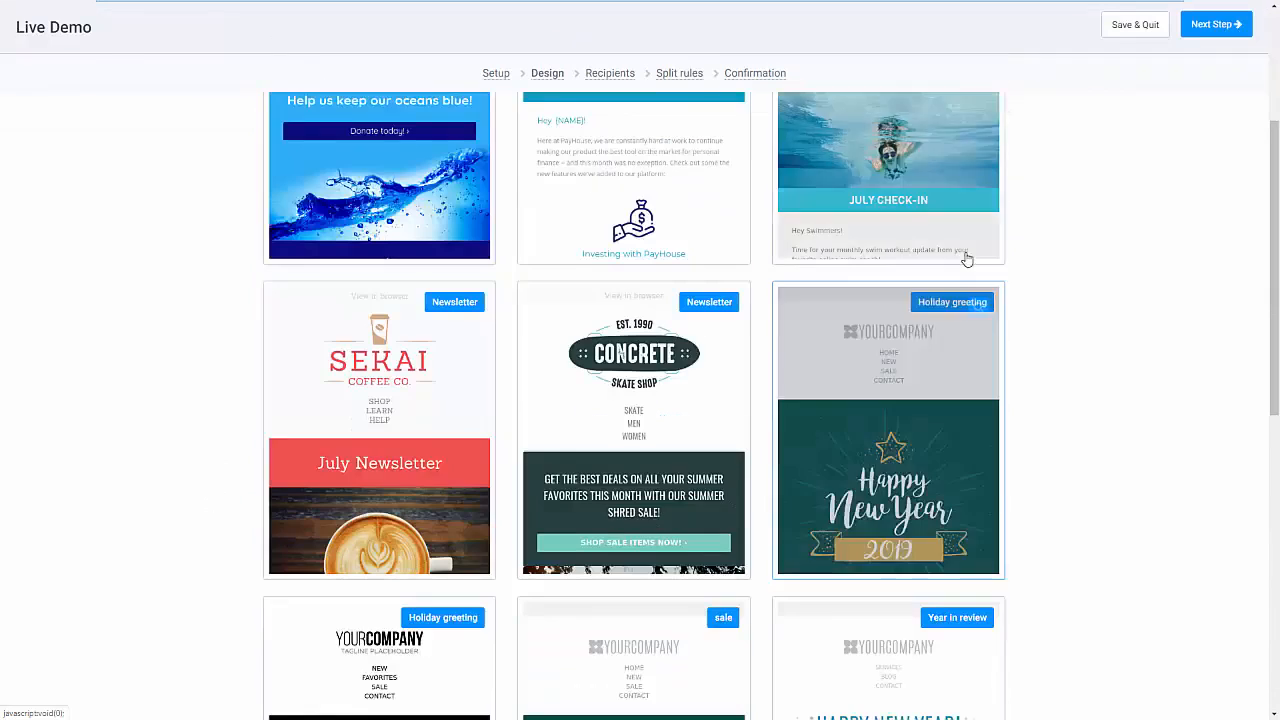
scroll(967, 259, up, 2)
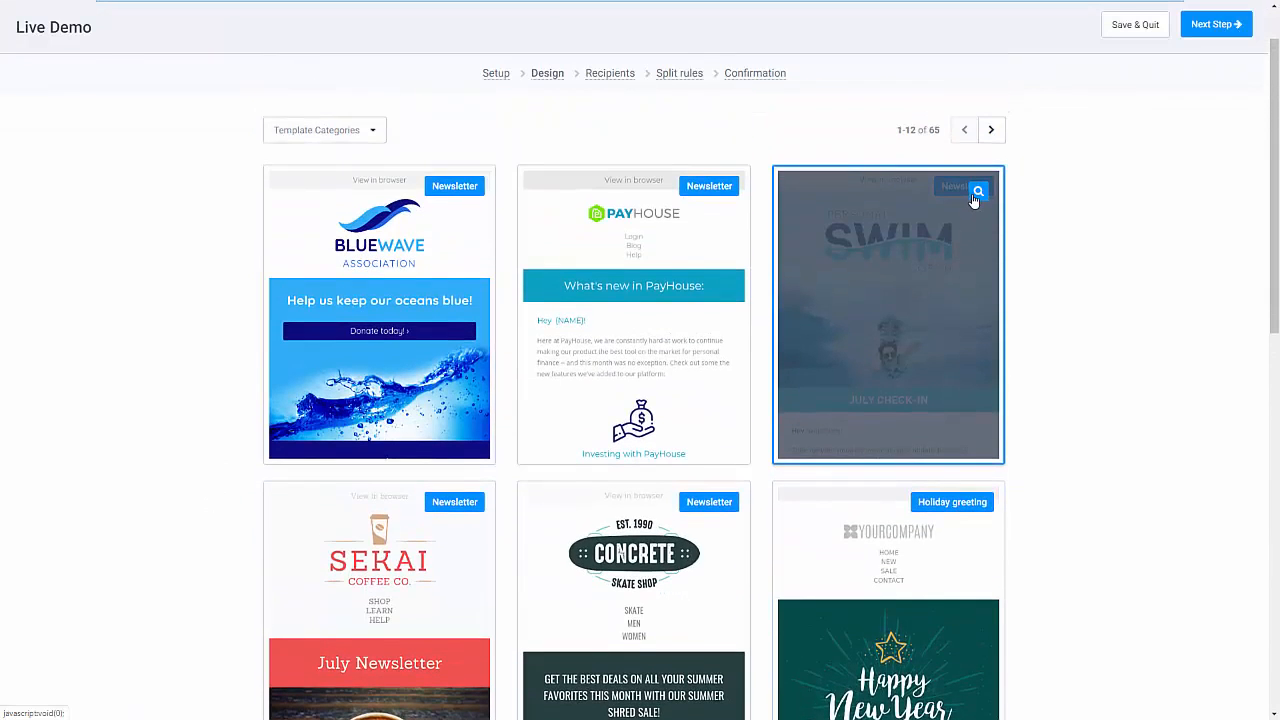
click(975, 198)
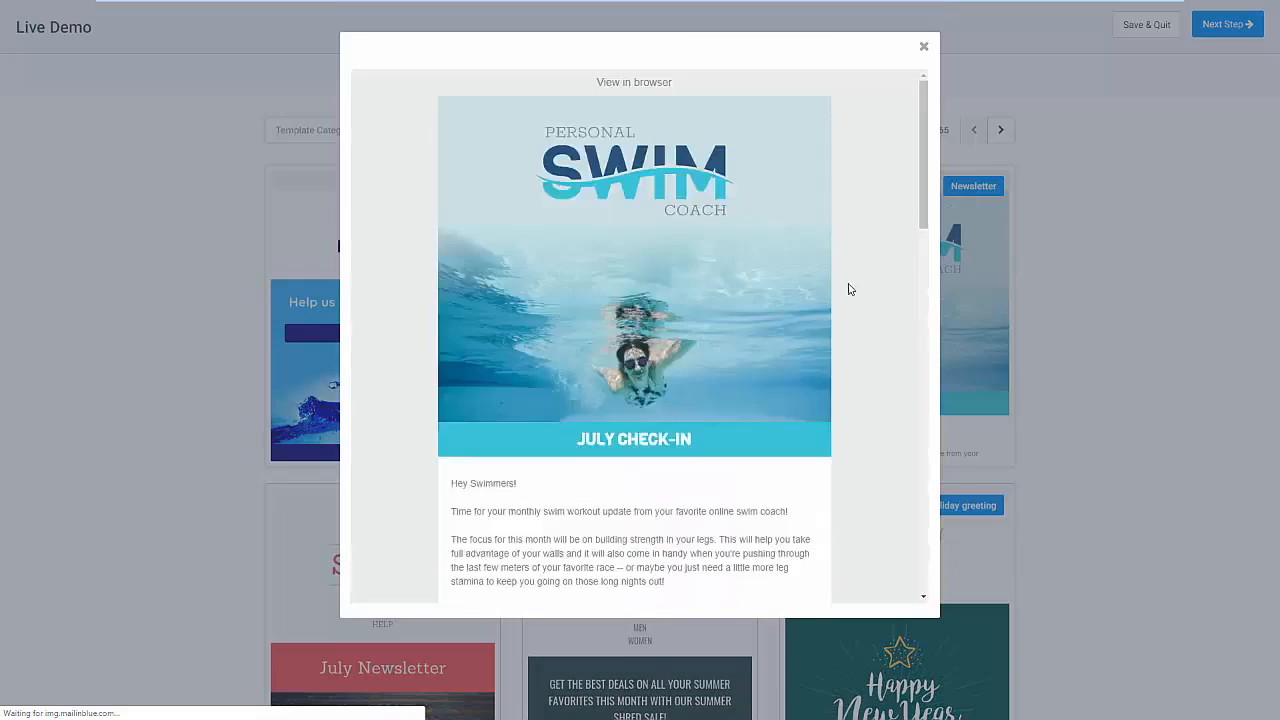
scroll(845, 305, down, 10)
scroll(845, 314, down, 3)
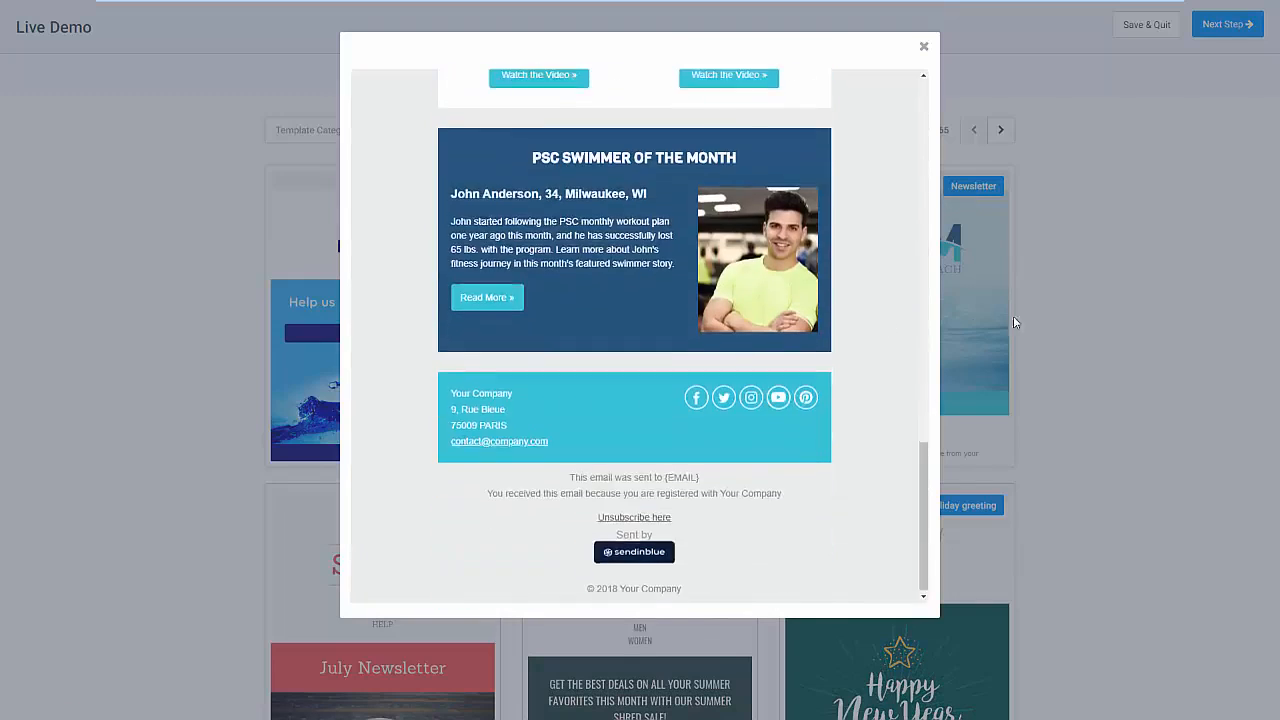
click(1078, 306)
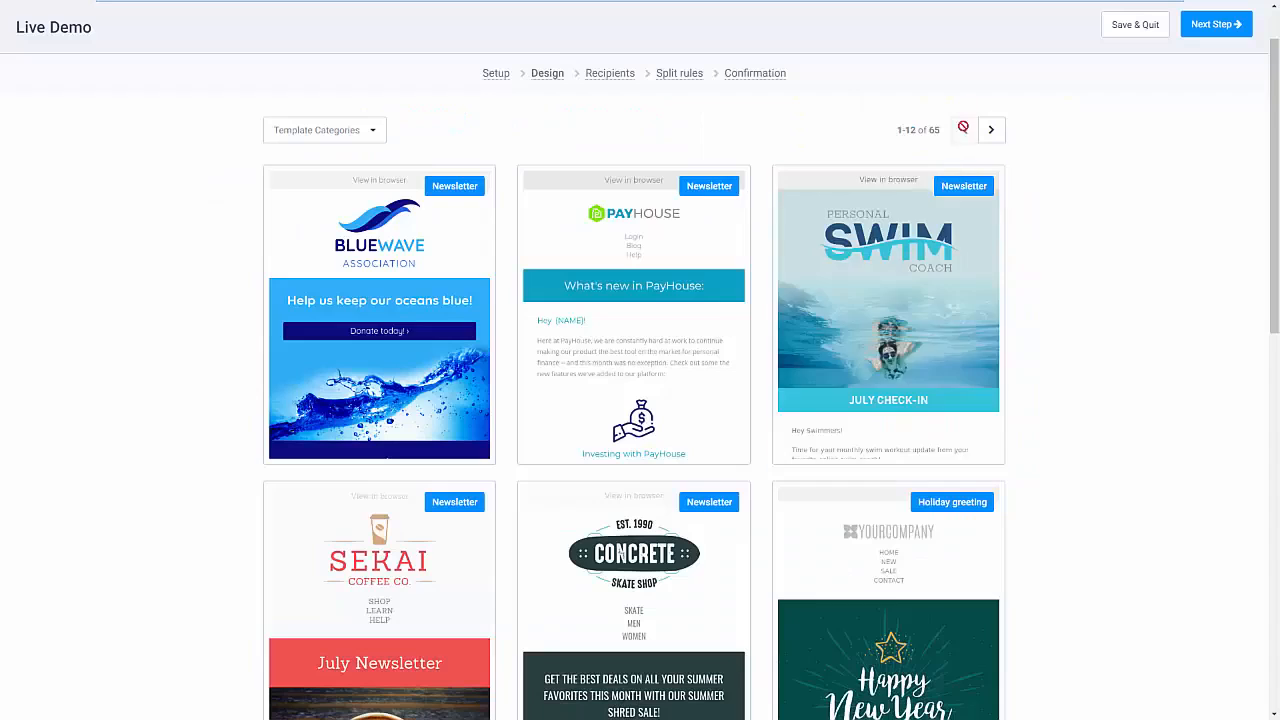
Use the Personal Swim Coach newsletter template for the campaign and look through its content in the email editor
click(908, 358)
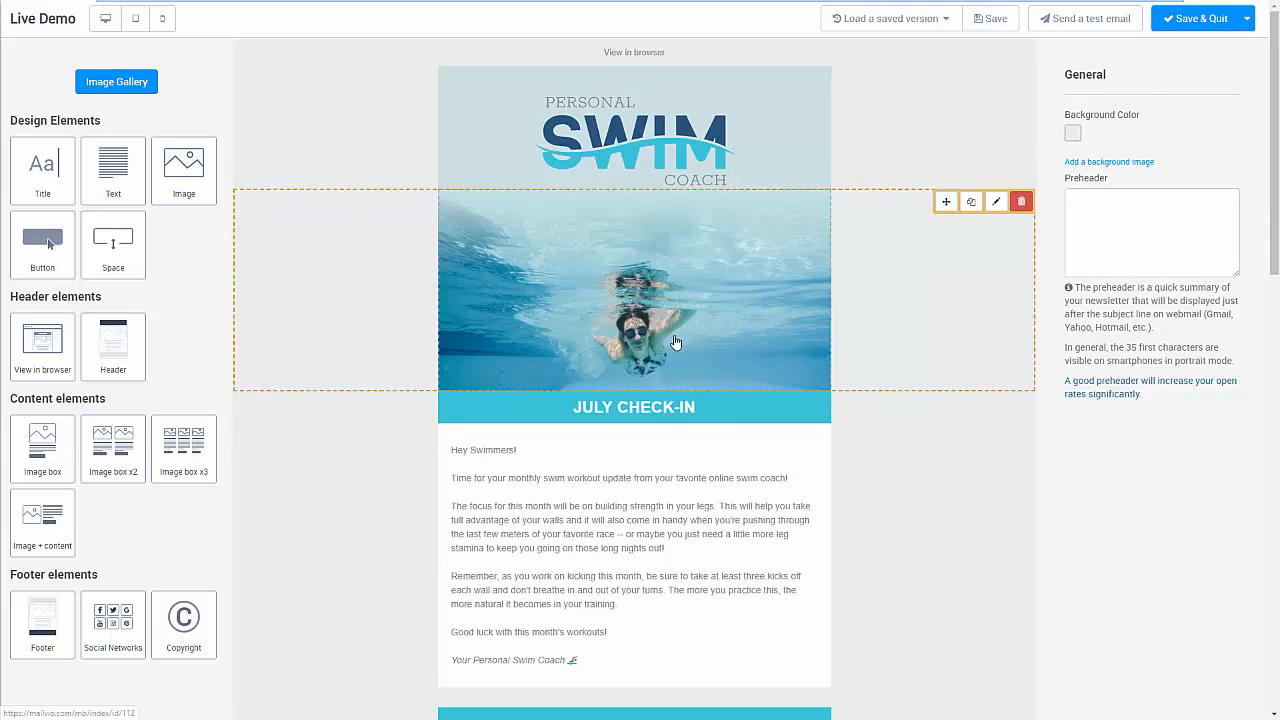
scroll(670, 410, down, 4)
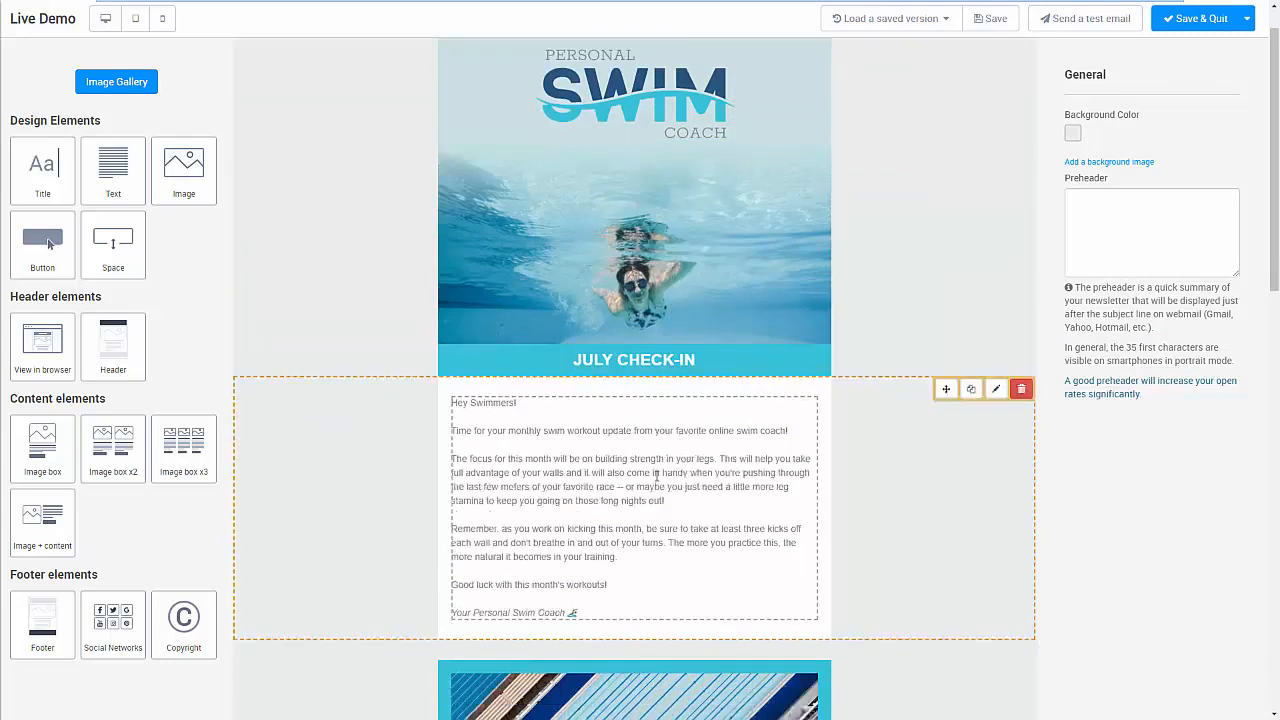
scroll(628, 370, down, 6)
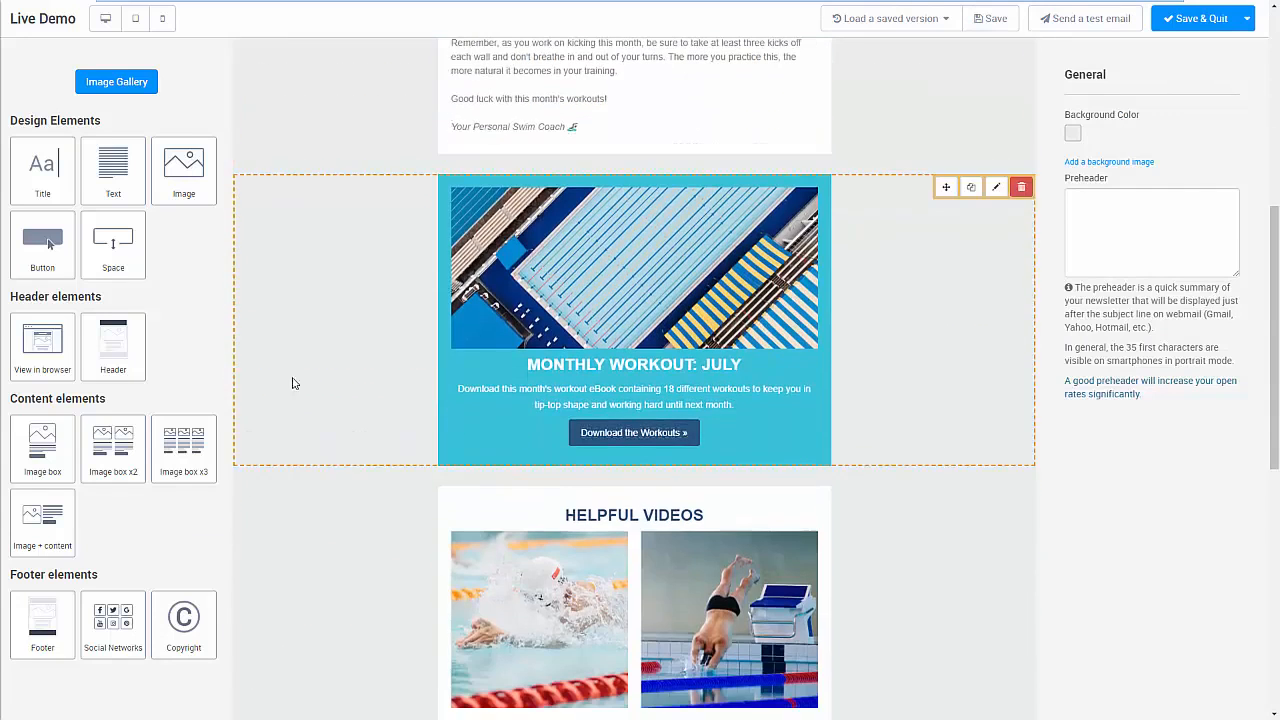
Review the remaining newsletter sections in the editor, then save the design and quit the editor
scroll(97, 497, down, 3)
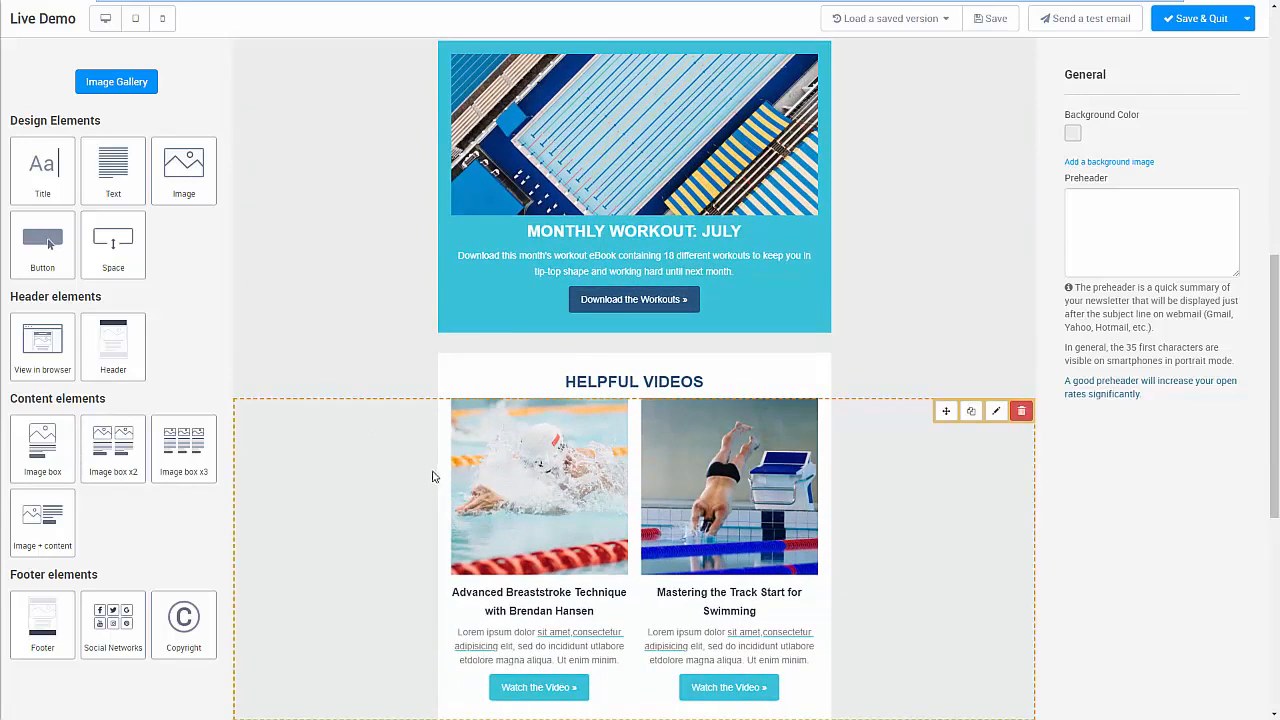
scroll(891, 268, up, 1)
scroll(891, 268, up, 6)
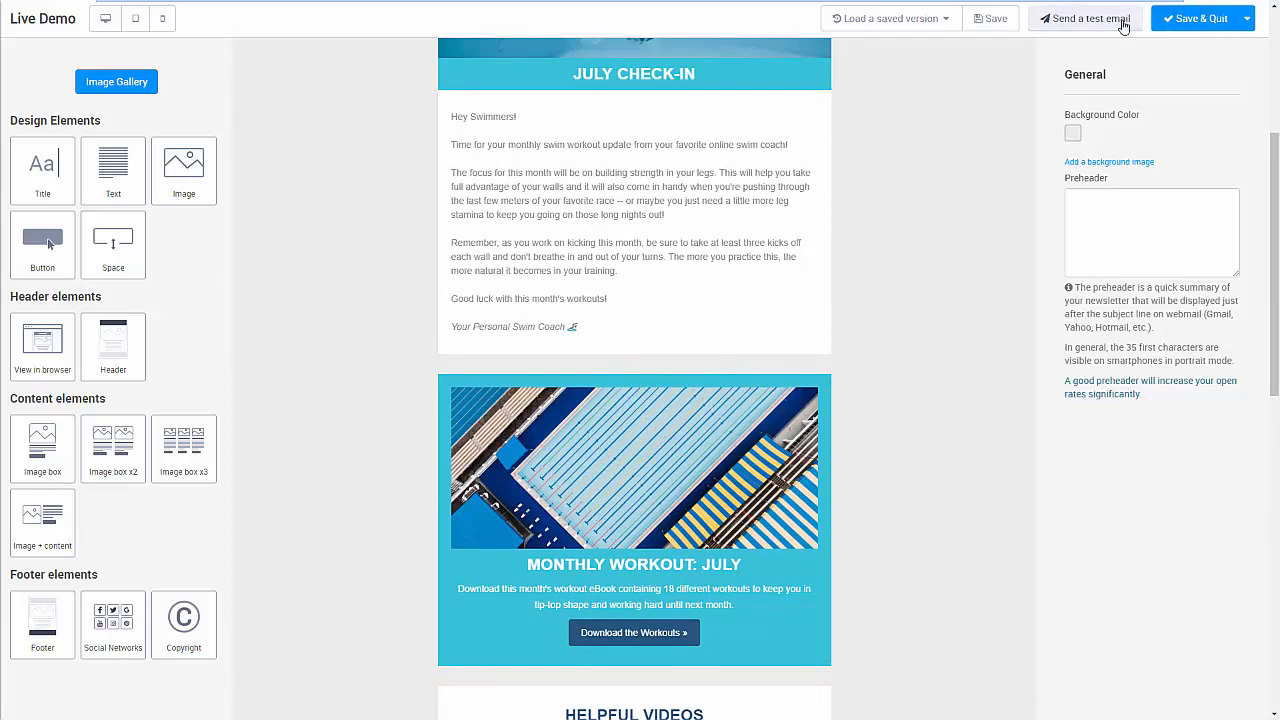
click(1203, 24)
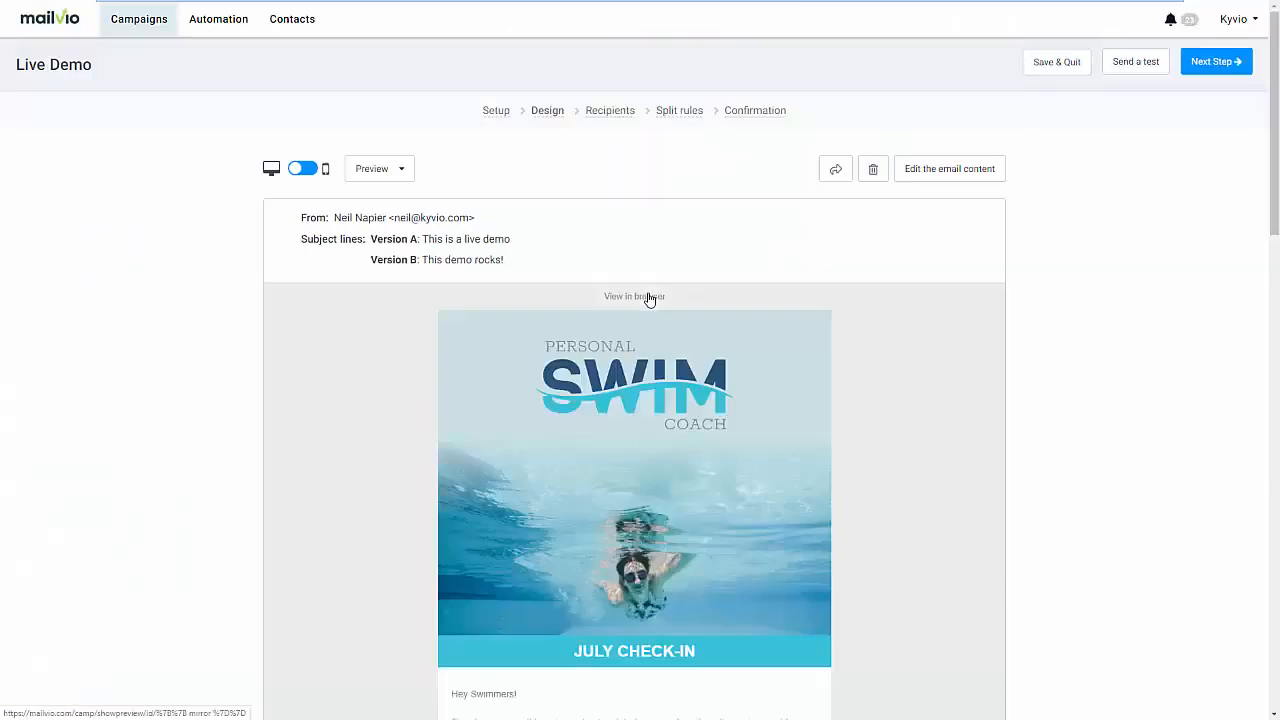
Look through the saved email in the campaign's design stage and continue to the recipients stage
scroll(885, 374, down, 1)
scroll(885, 374, down, 15)
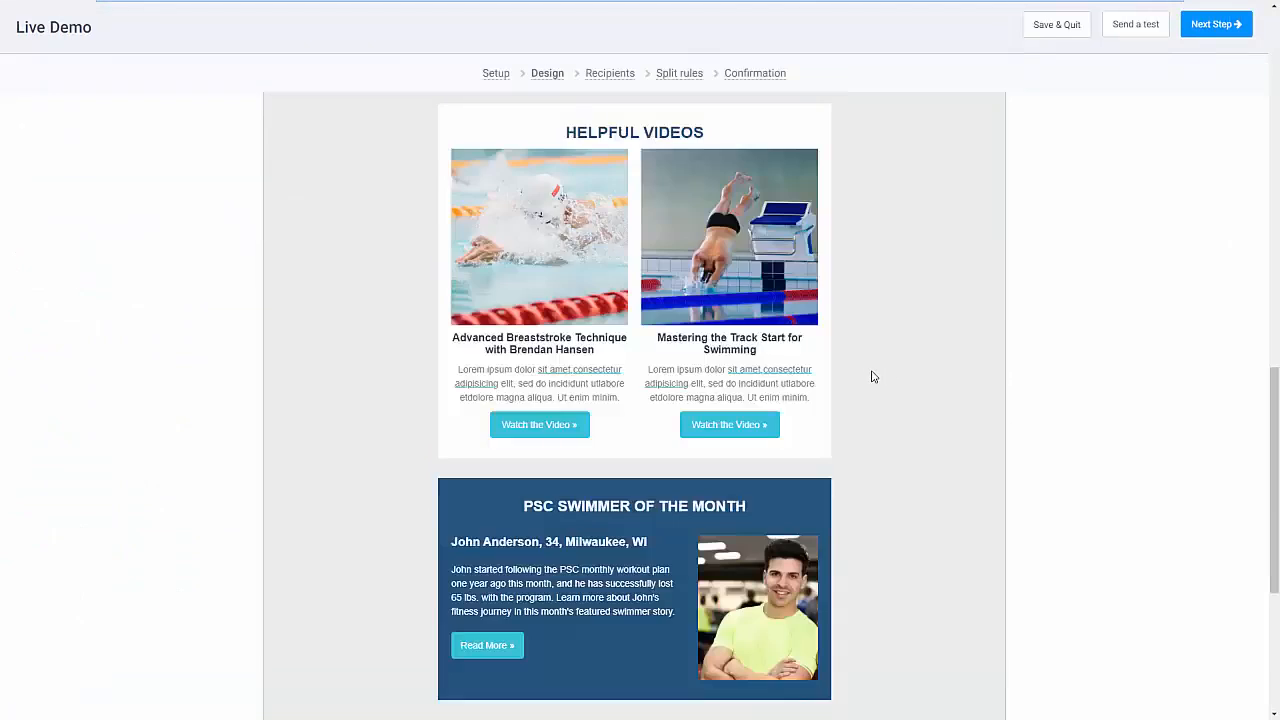
scroll(889, 363, up, 16)
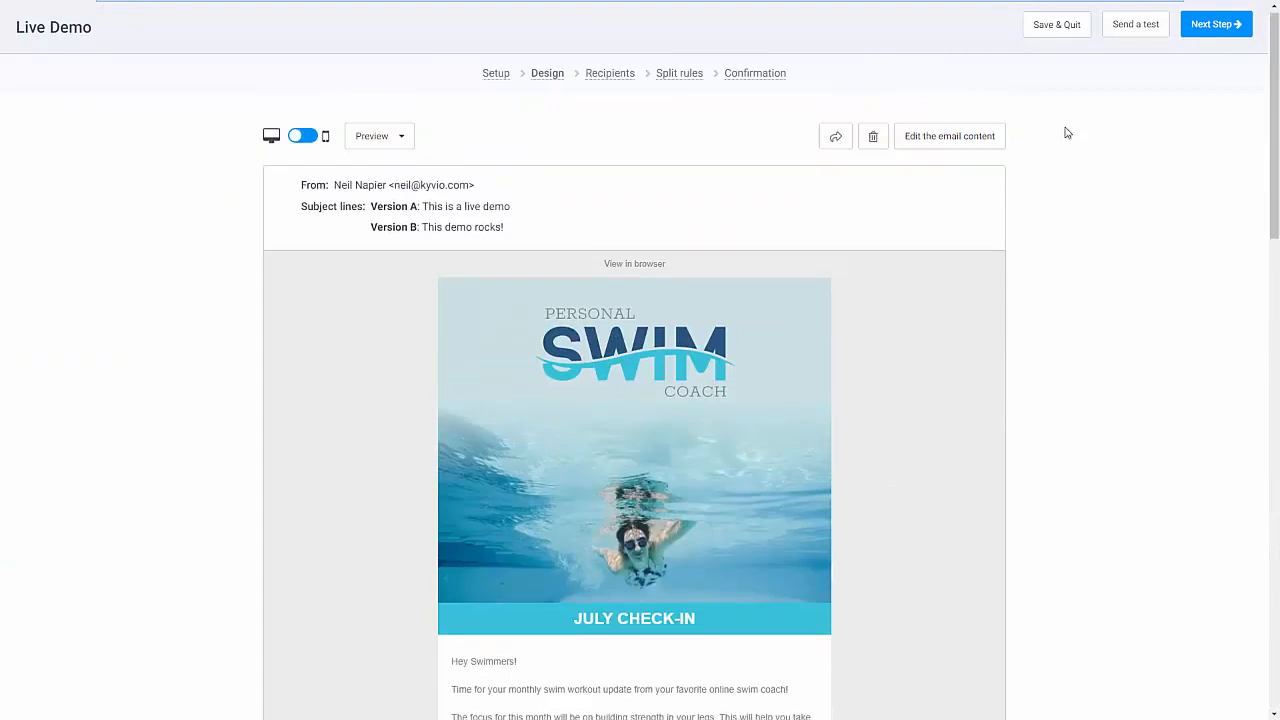
click(1210, 66)
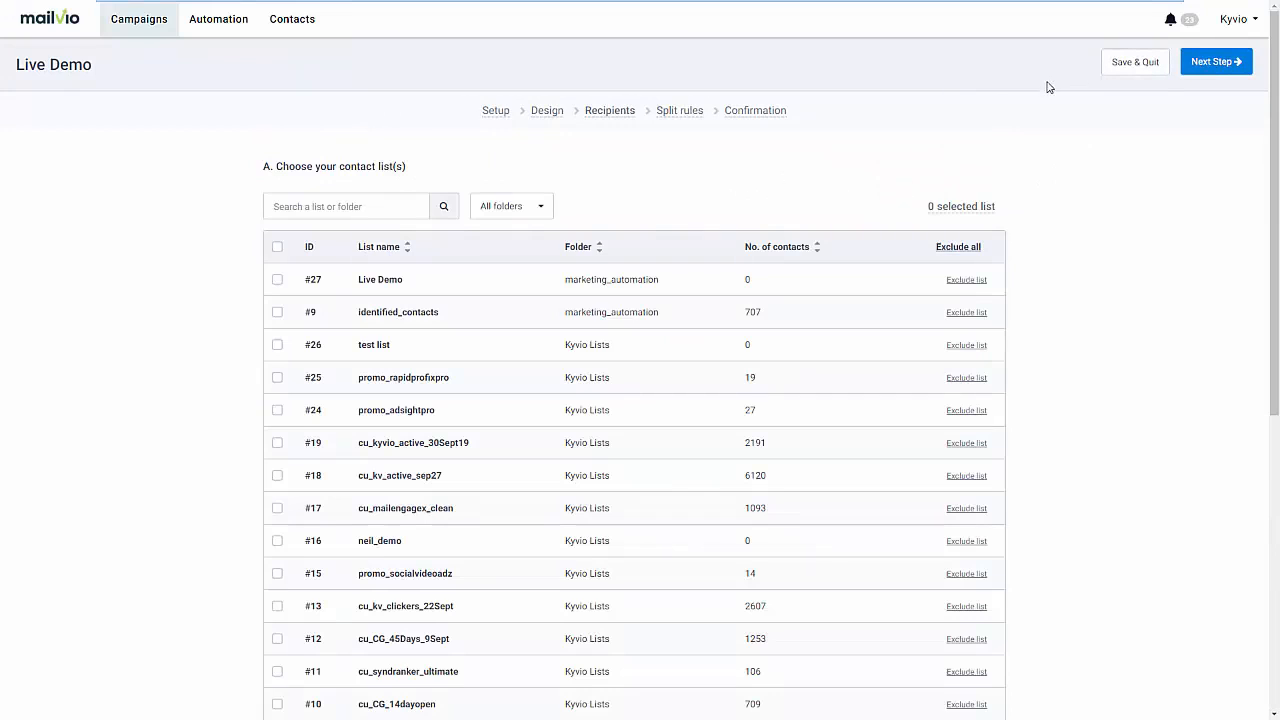
Return to the design stage, preview the newsletter in the mobile view and look at the other preview options
mouse_move(549, 116)
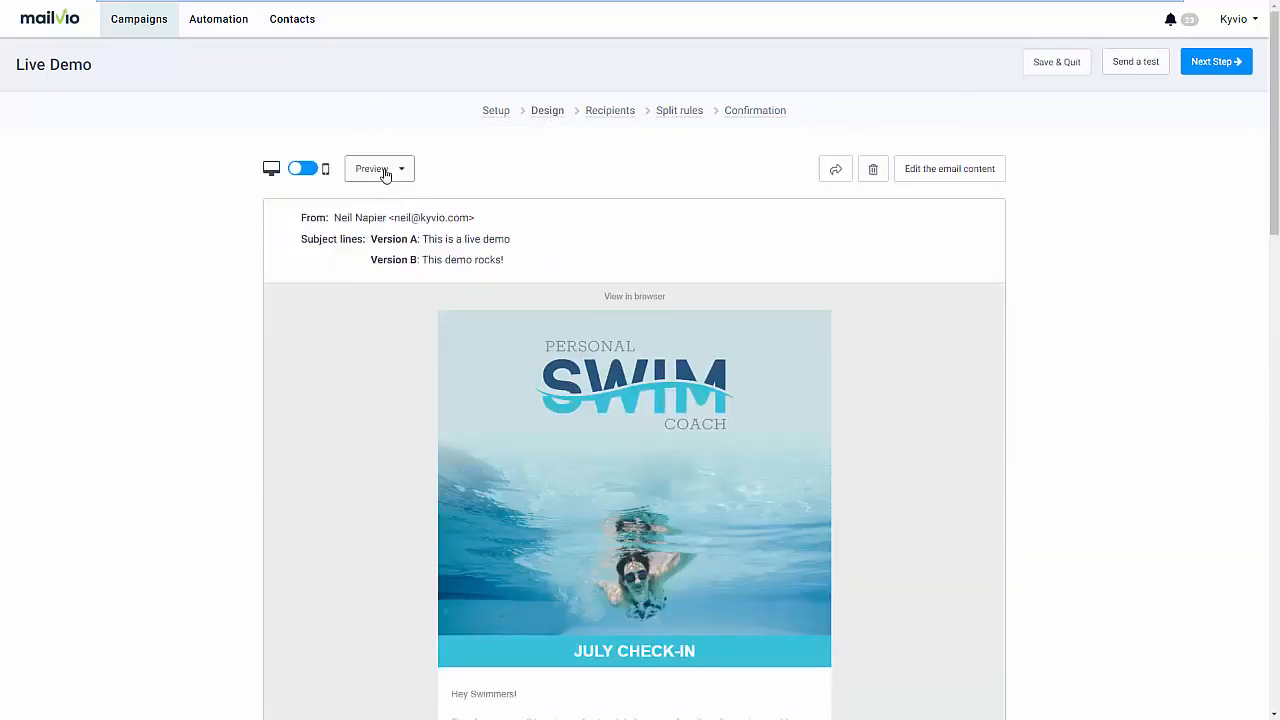
click(303, 168)
scroll(590, 315, down, 10)
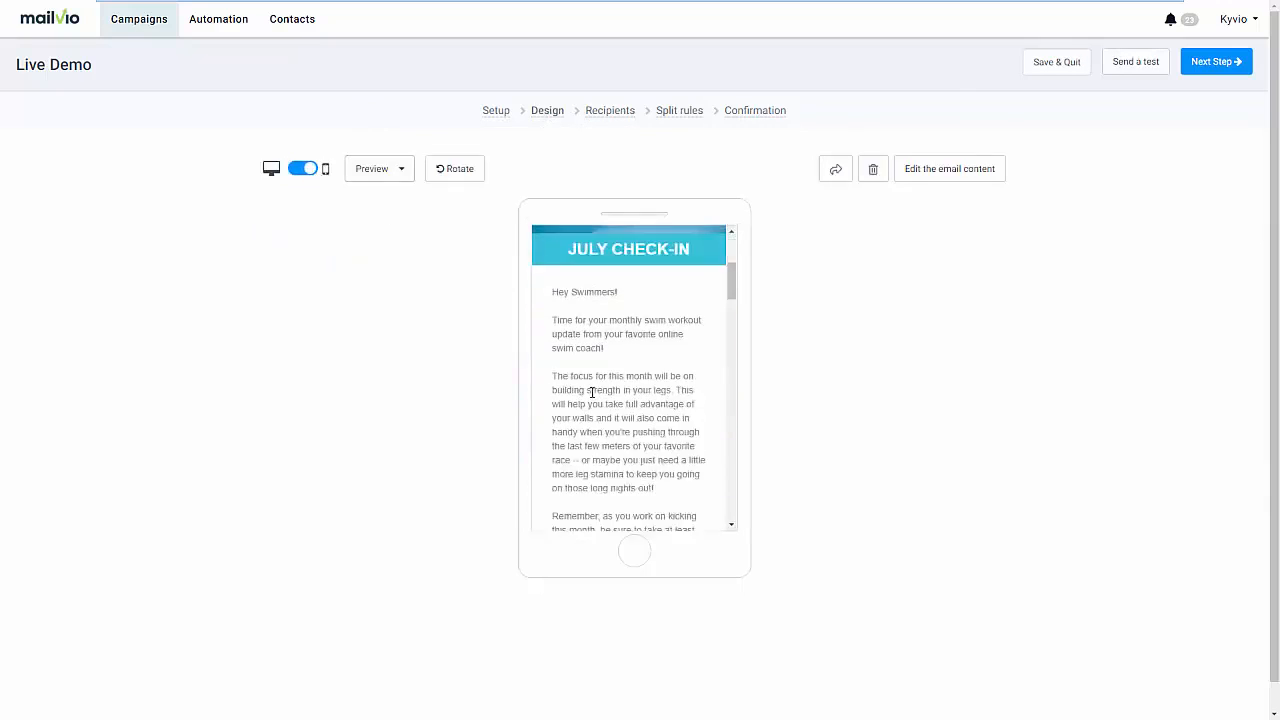
click(395, 170)
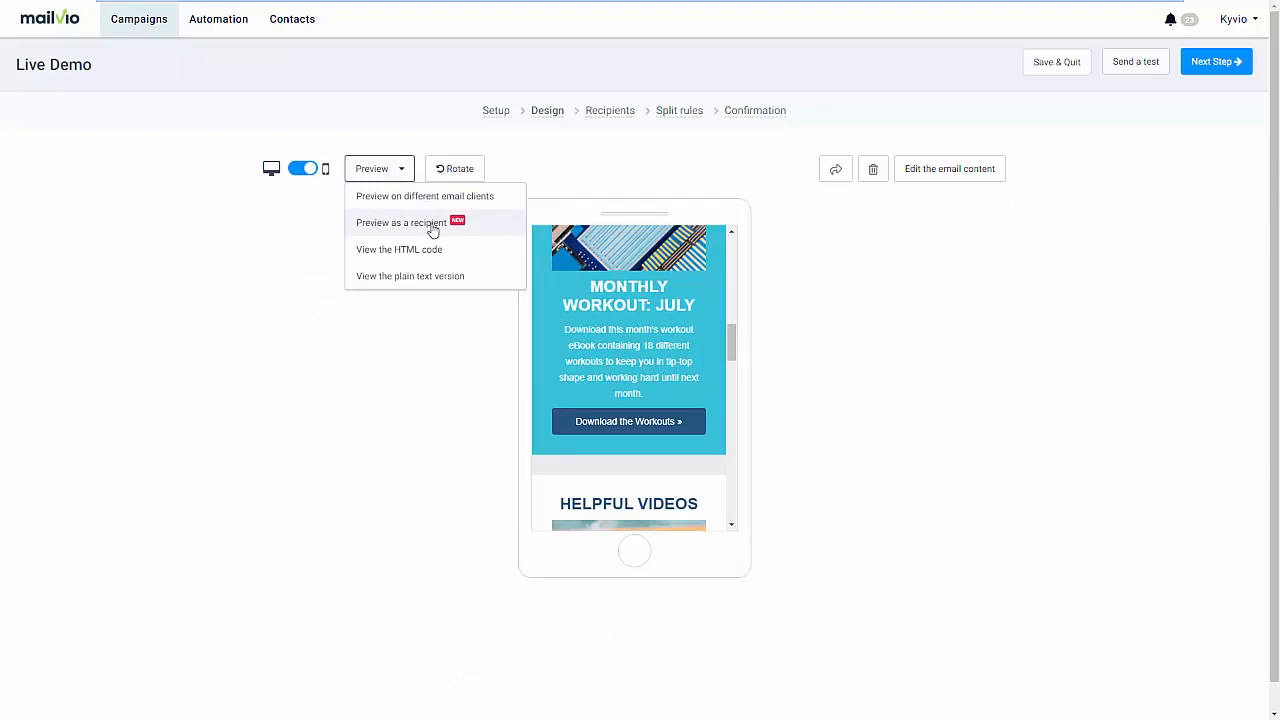
click(785, 253)
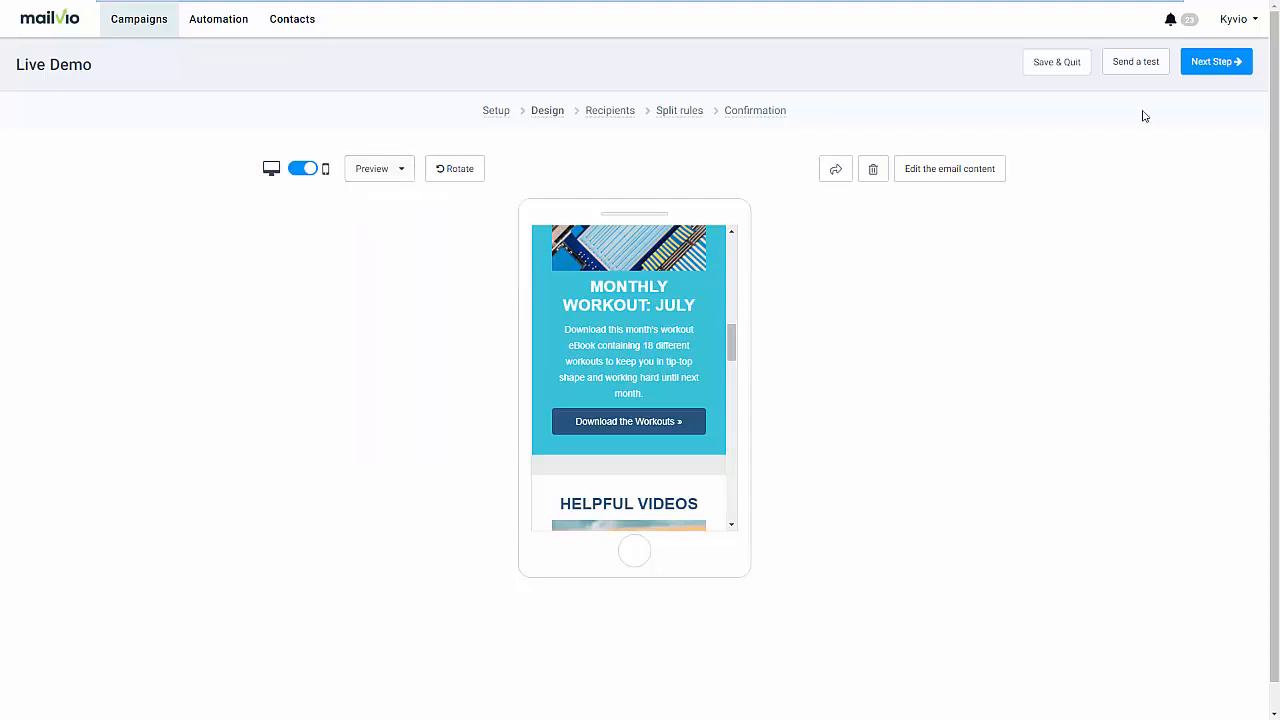
In the recipients stage, select all contact lists except the excluded cu_kv_active_sep27 and cu_kyvio_active_30Sept19, and update the recipient count
click(1206, 63)
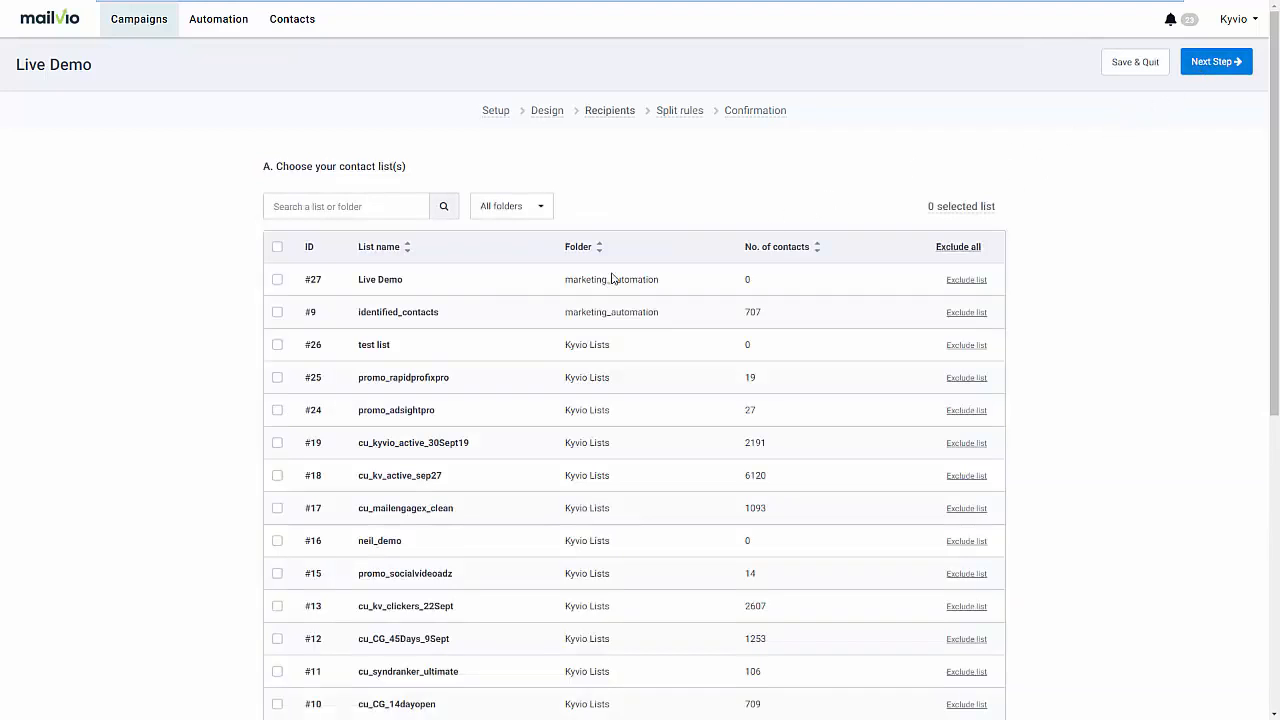
click(278, 247)
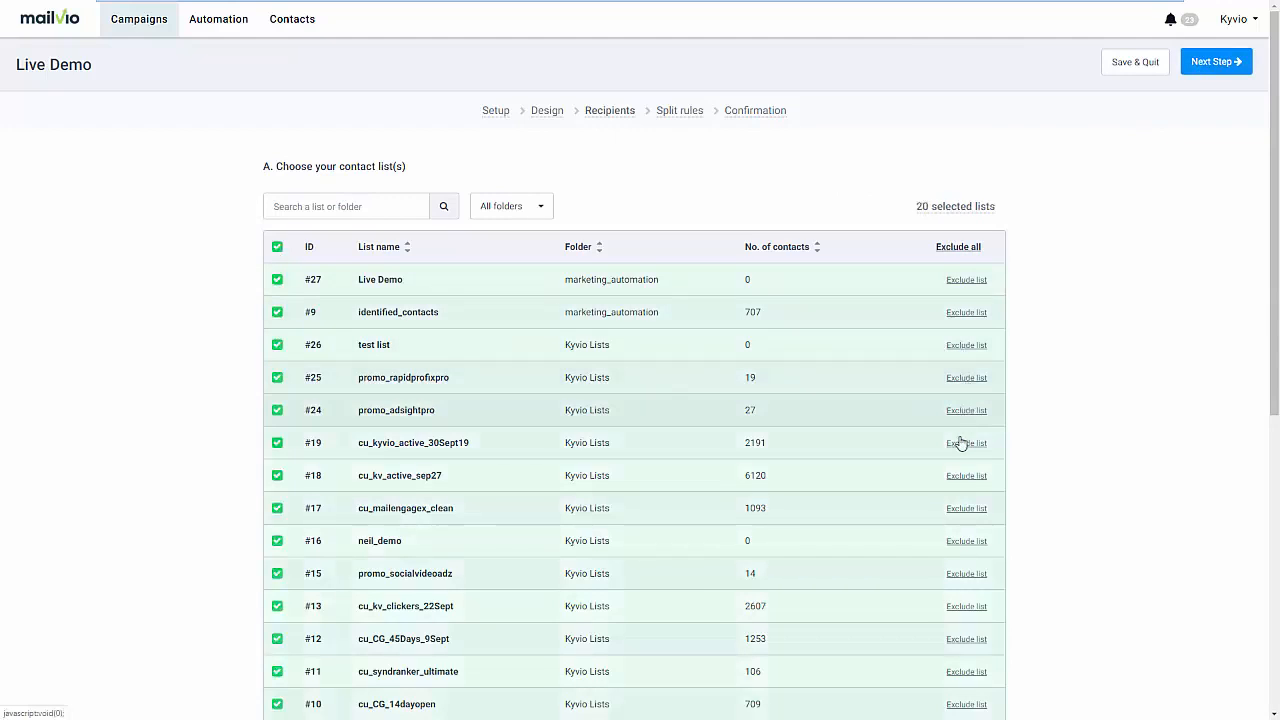
click(967, 476)
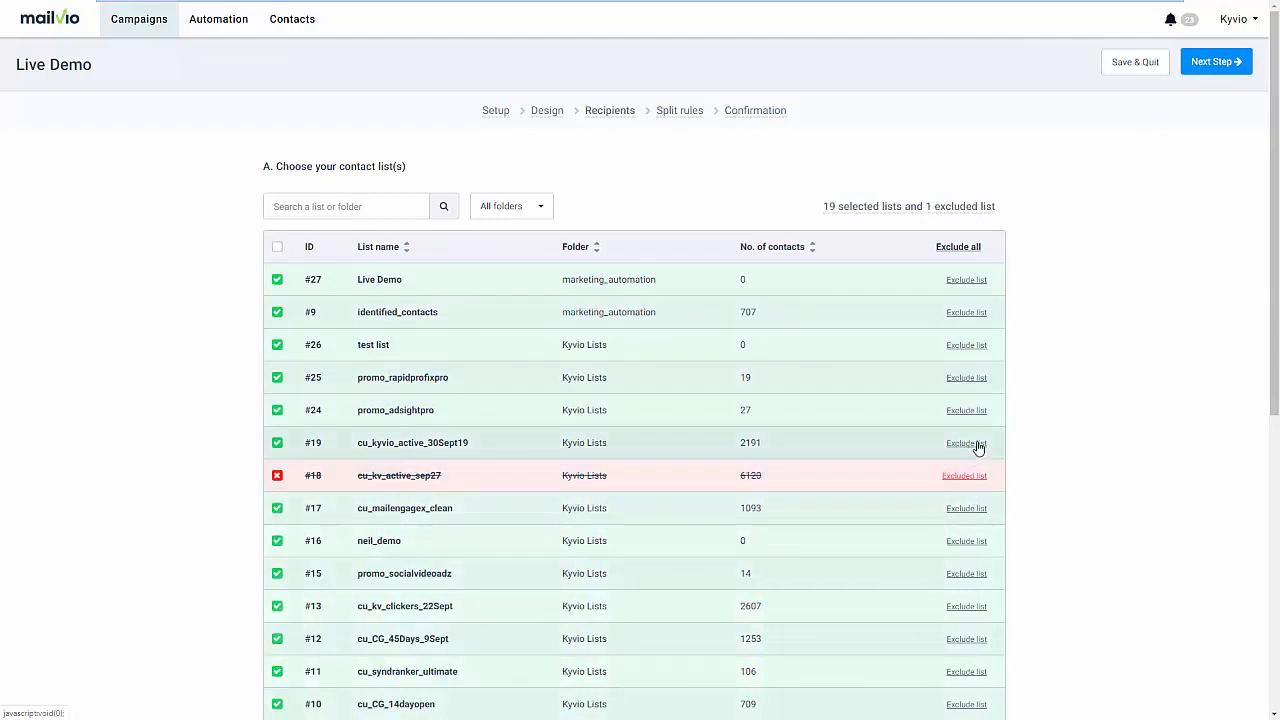
scroll(1060, 449, down, 5)
scroll(630, 610, down, 2)
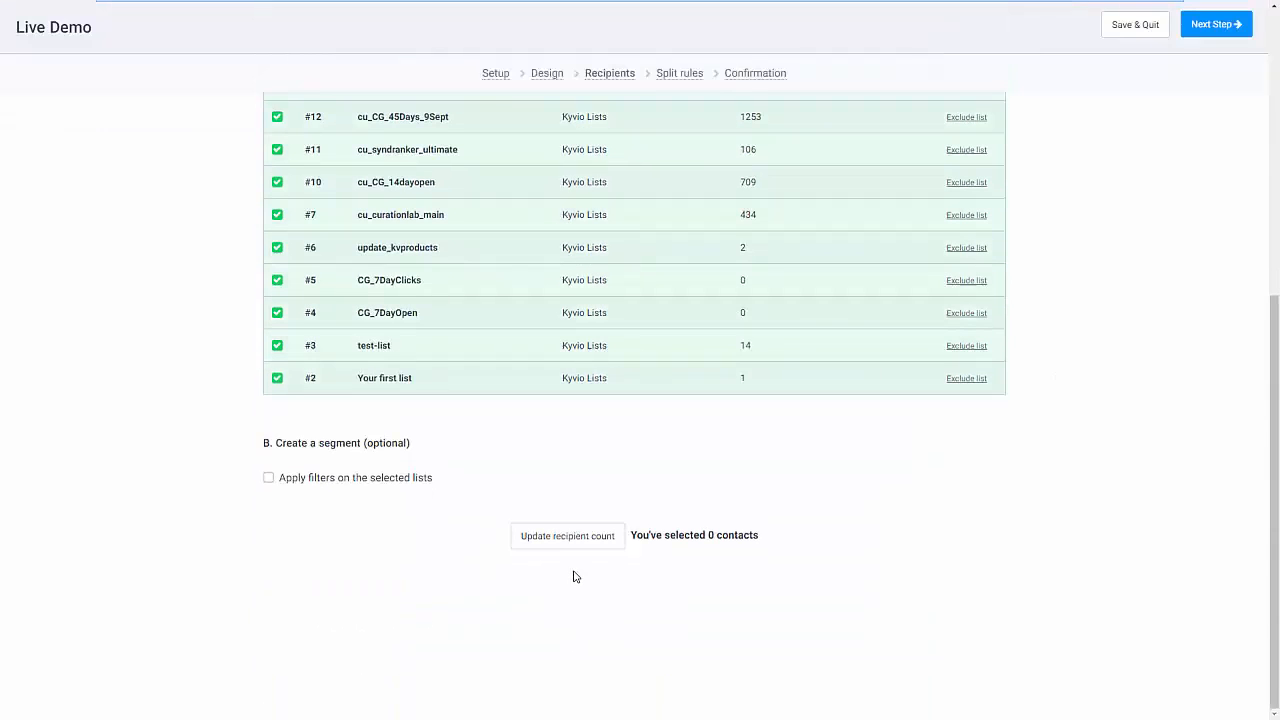
click(574, 546)
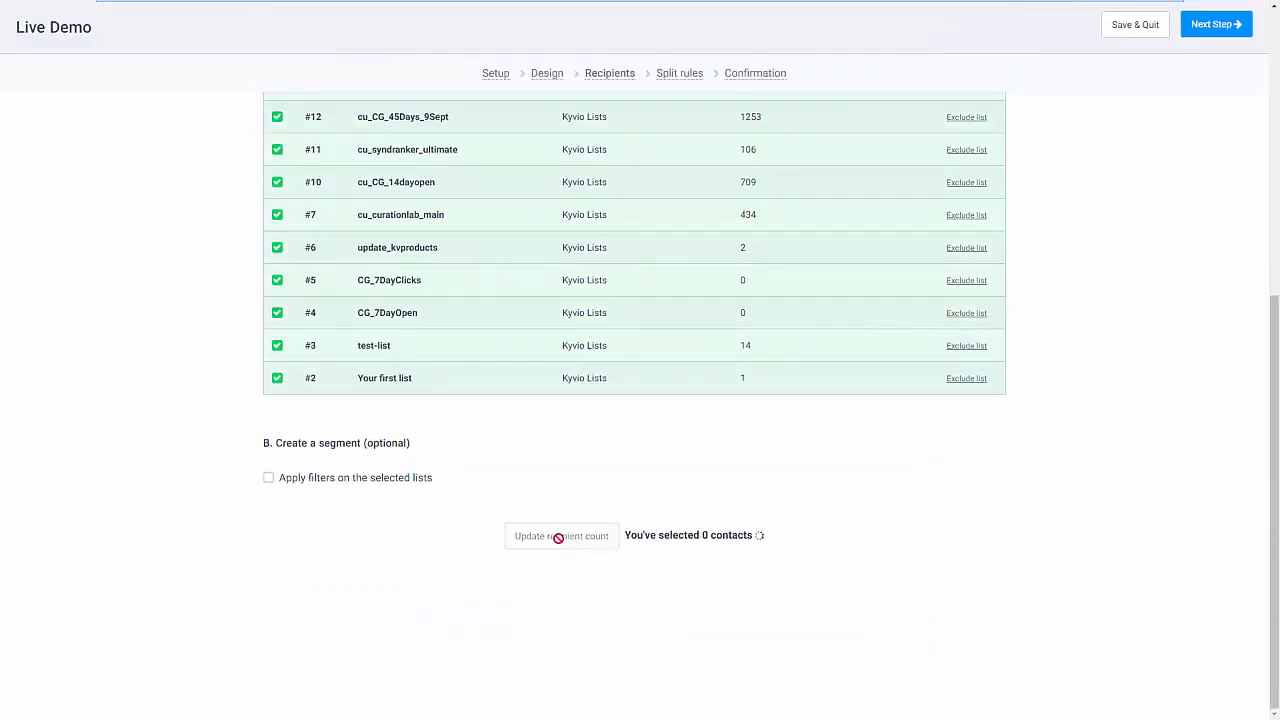
Filter the selected lists to EMAIL Readers with unique openings in all campaigns, update the recipient count and continue to the split rules
click(364, 485)
scroll(489, 553, down, 2)
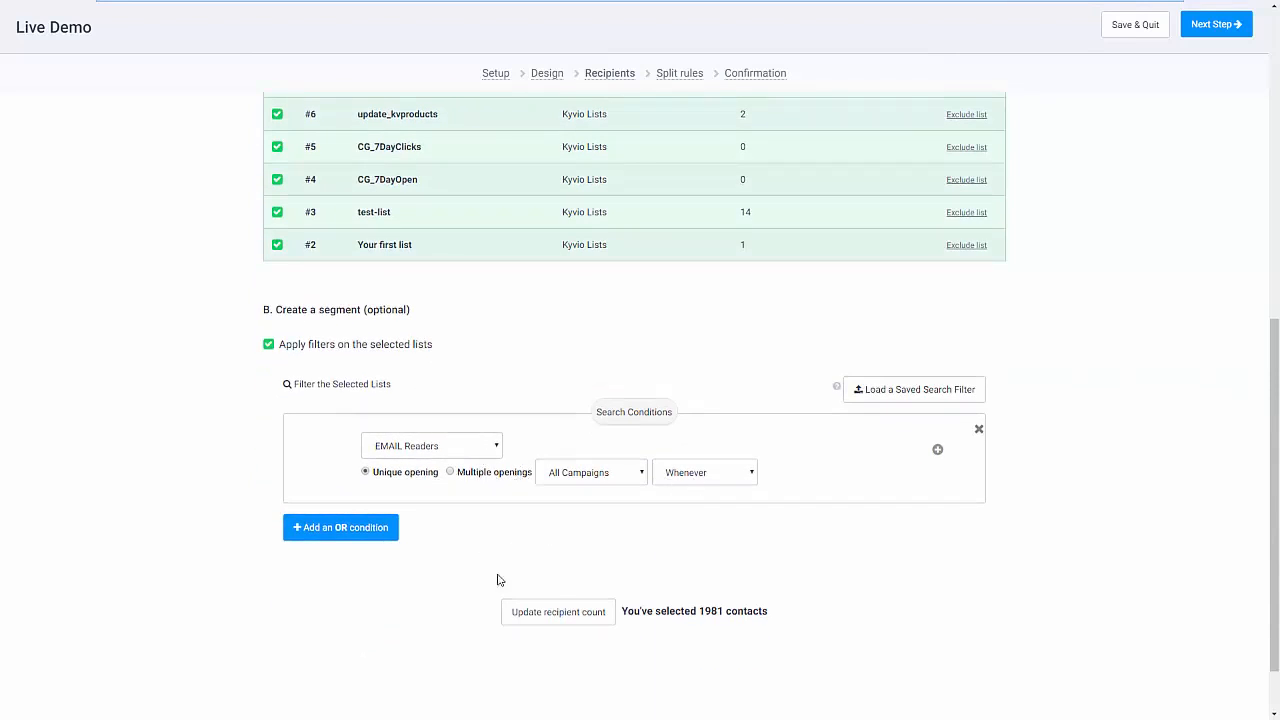
click(566, 616)
scroll(800, 520, up, 7)
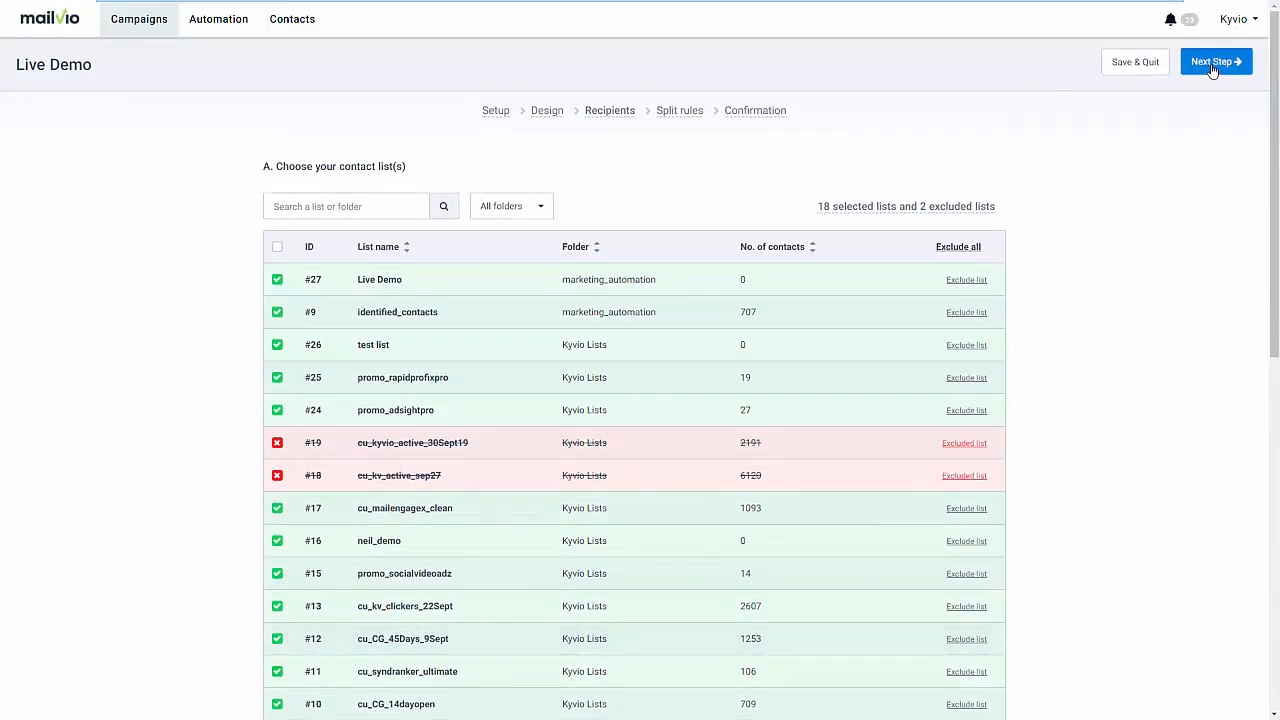
click(1213, 64)
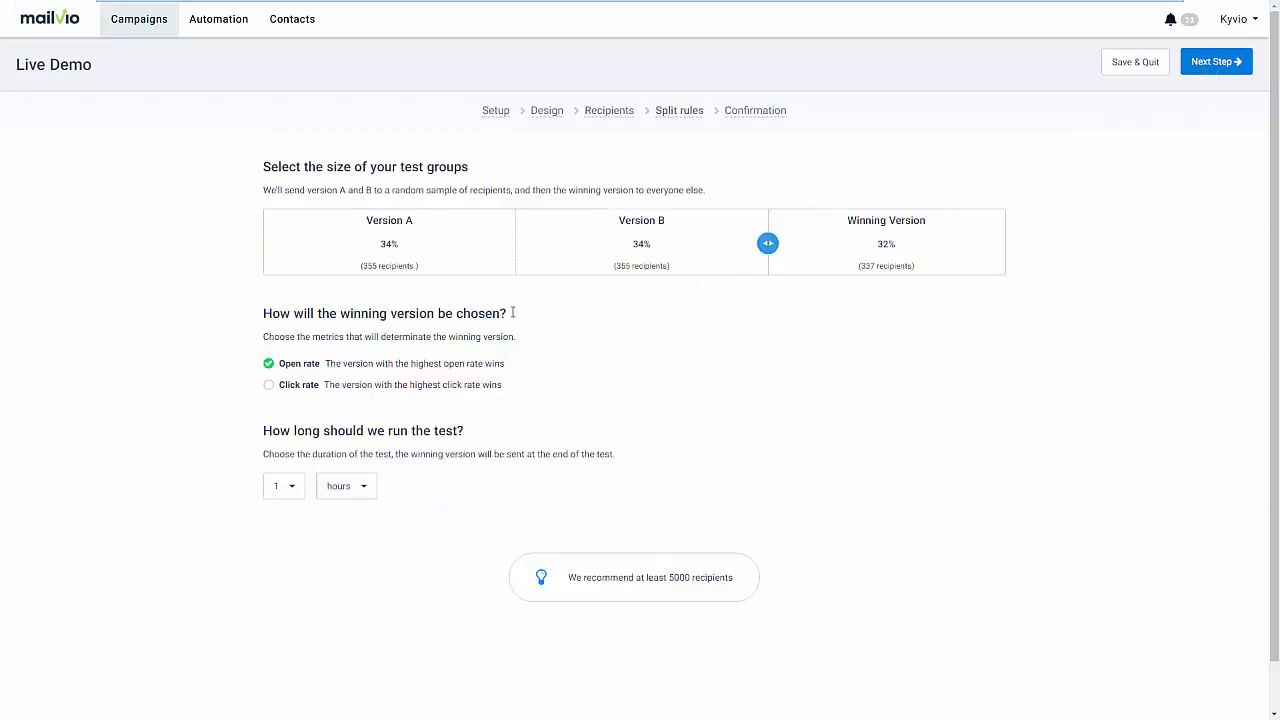
Set the test groups to 31% each, choose the winner by click rate after 2 hours, and continue to confirmation
drag(768, 245, 716, 258)
click(270, 386)
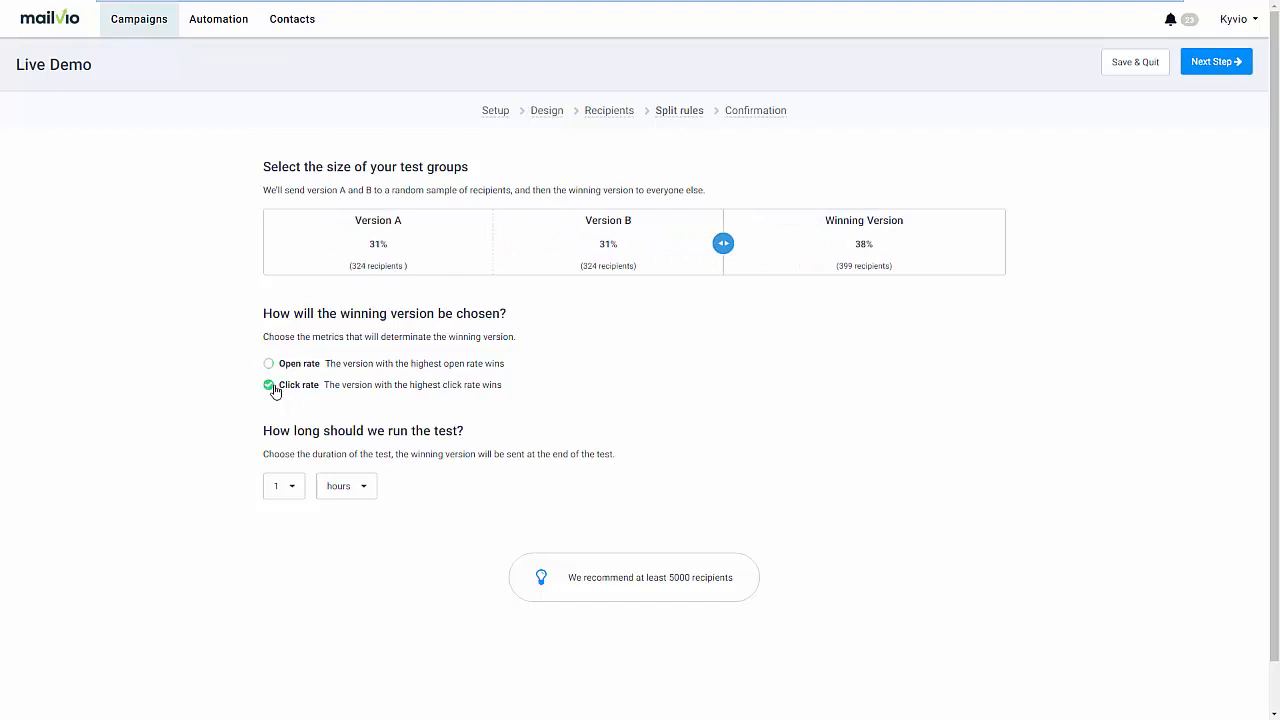
click(283, 487)
click(286, 541)
click(1211, 63)
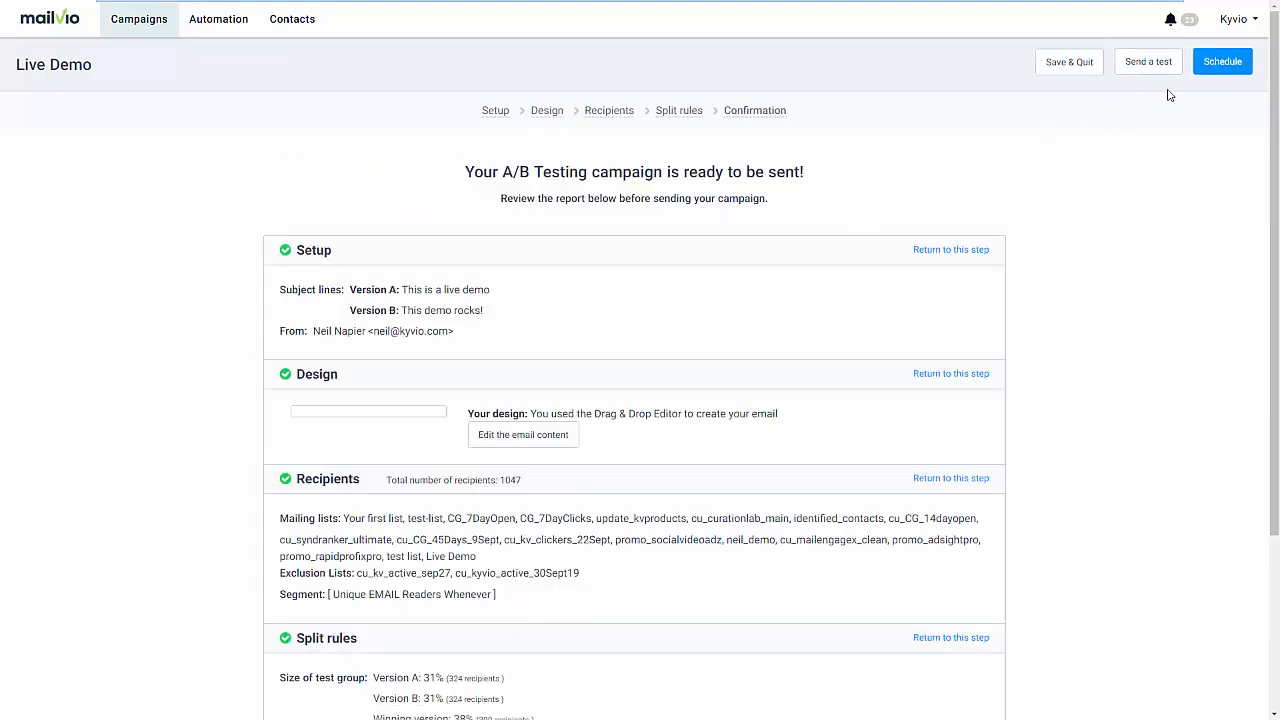
Look at the campaign's scheduling options, cancel without scheduling, and go to the campaigns overview
click(1216, 68)
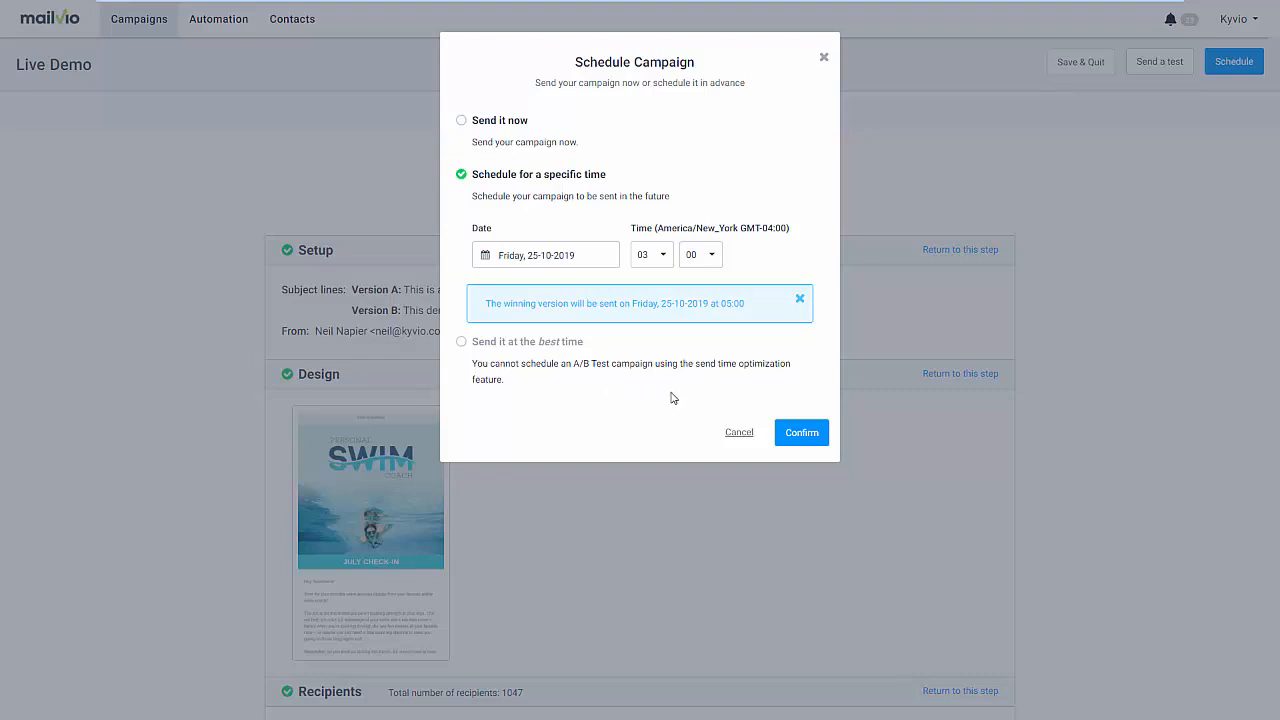
click(745, 436)
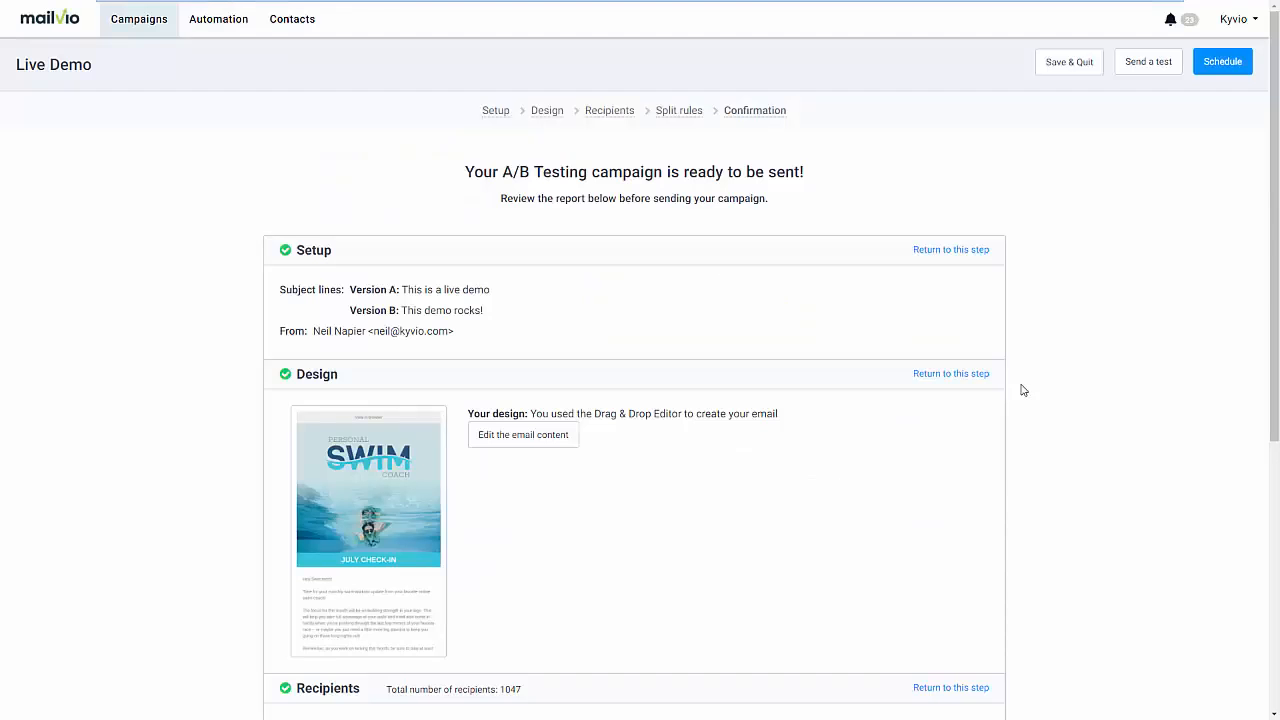
click(152, 34)
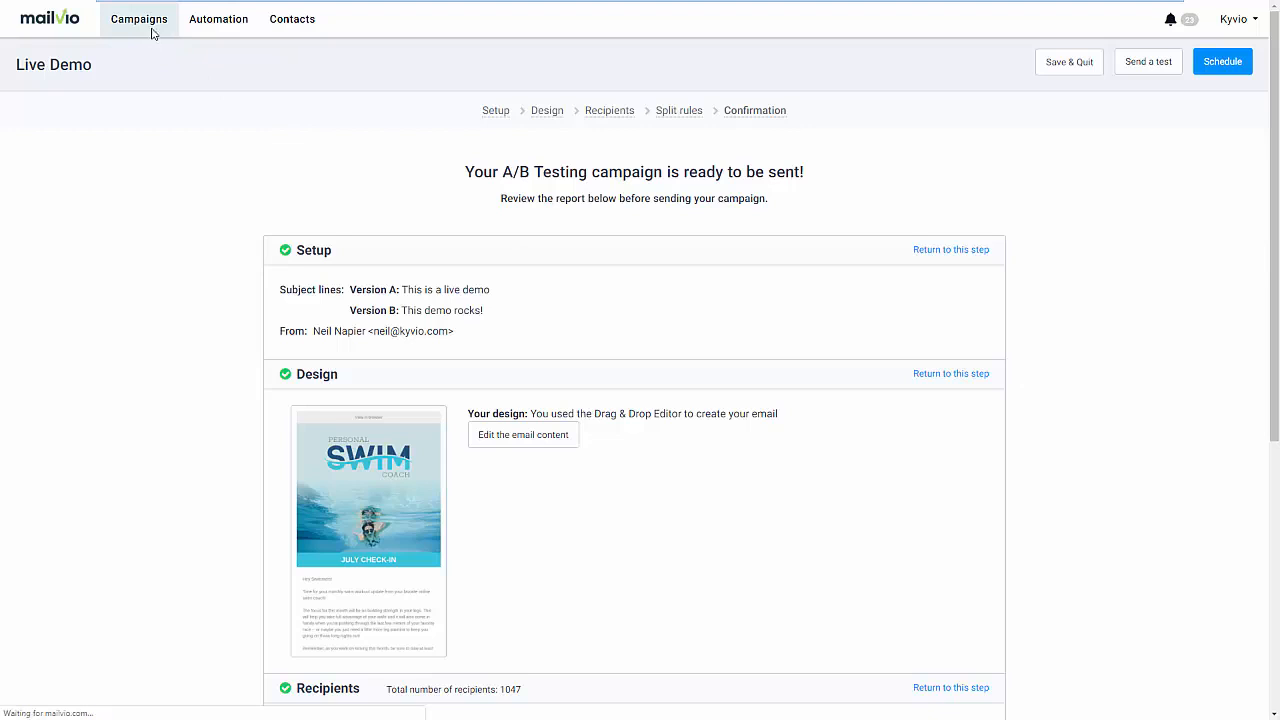